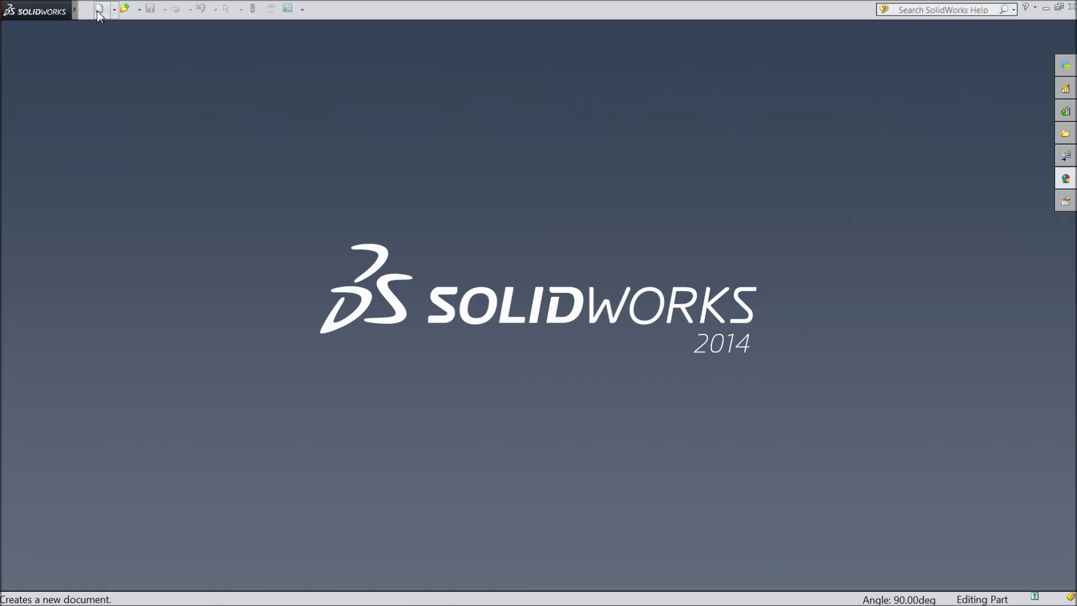
# Step: Create a new blank Part document (Part2) from the New SolidWorks Document dialog
pyautogui.click(98, 9)
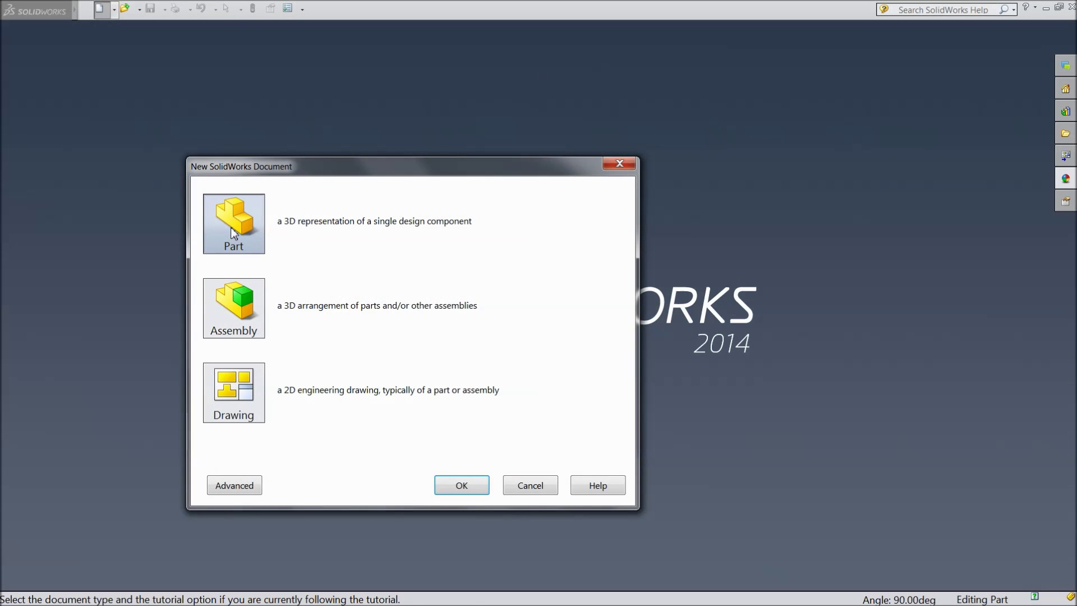
pyautogui.click(456, 489)
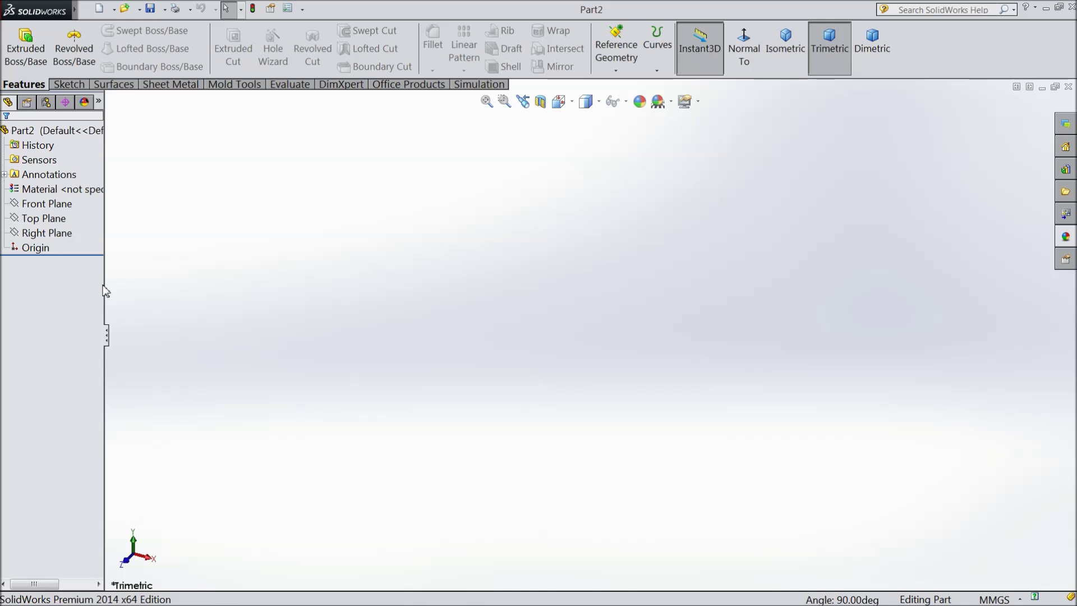
# Step: Widen the FeatureManager panel and apply the Plain White background scene
pyautogui.moveTo(107, 284); pyautogui.dragTo(148, 285)
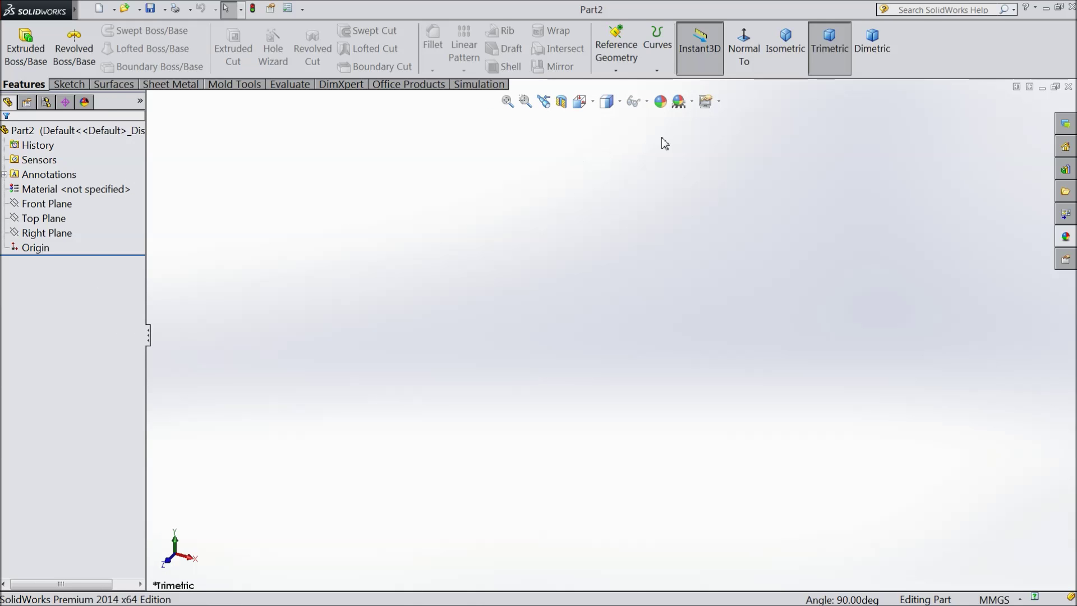
pyautogui.click(692, 102)
pyautogui.click(710, 46)
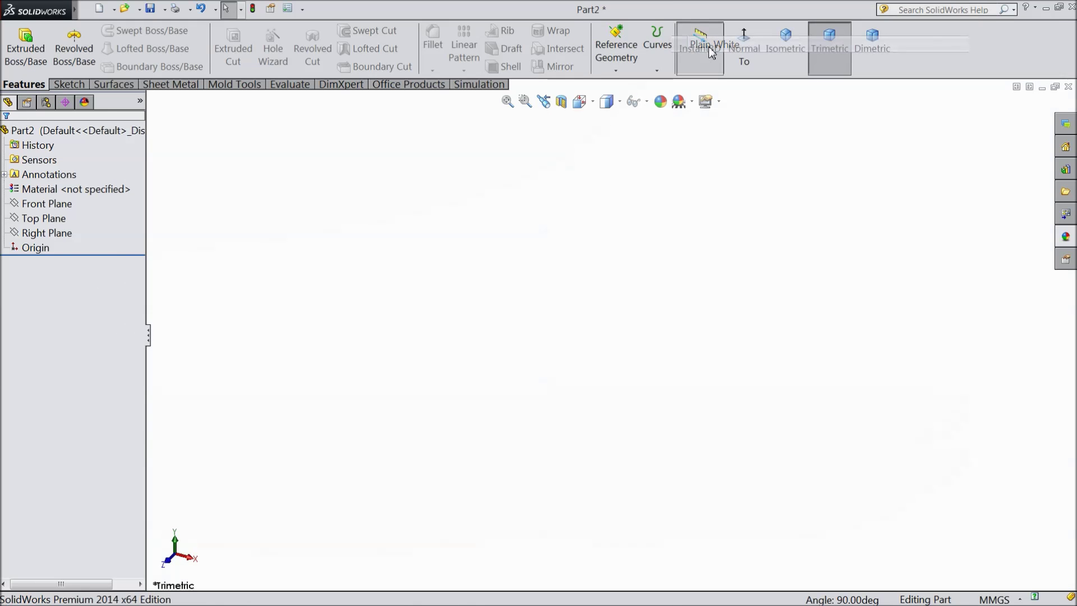
# Step: On the Top Plane, sketch a center rectangle about 190 by 125 mm centred on the origin
pyautogui.click(40, 219)
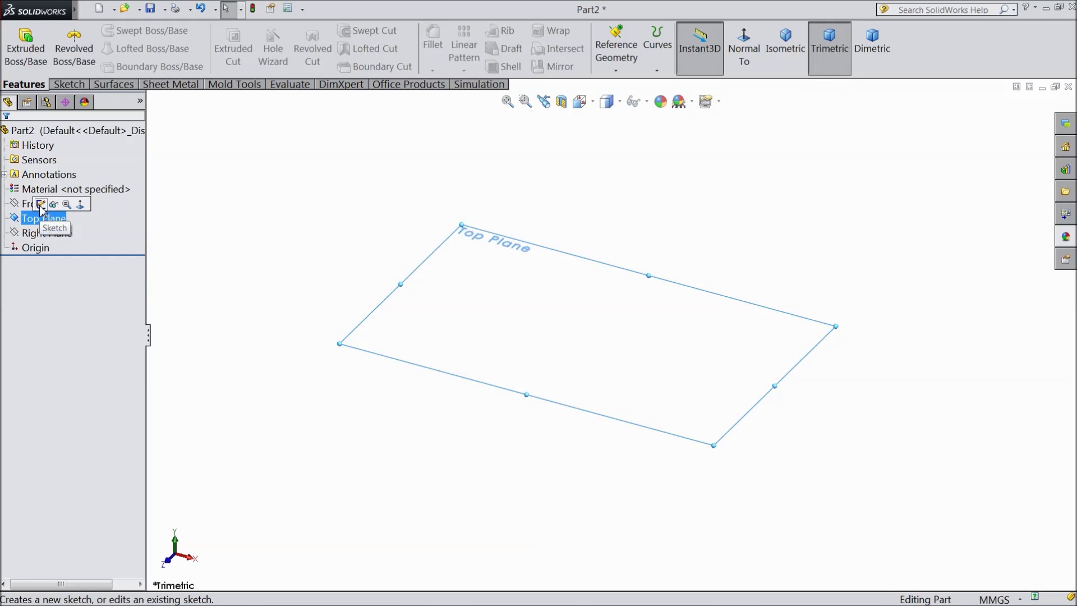
pyautogui.click(40, 205)
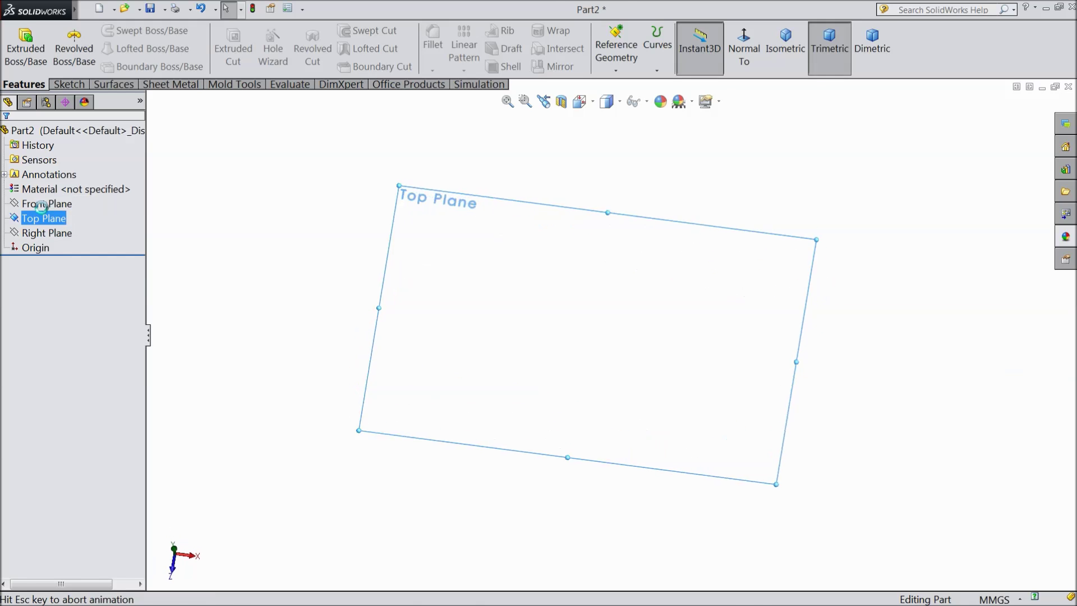
pyautogui.click(66, 85)
pyautogui.click(102, 52)
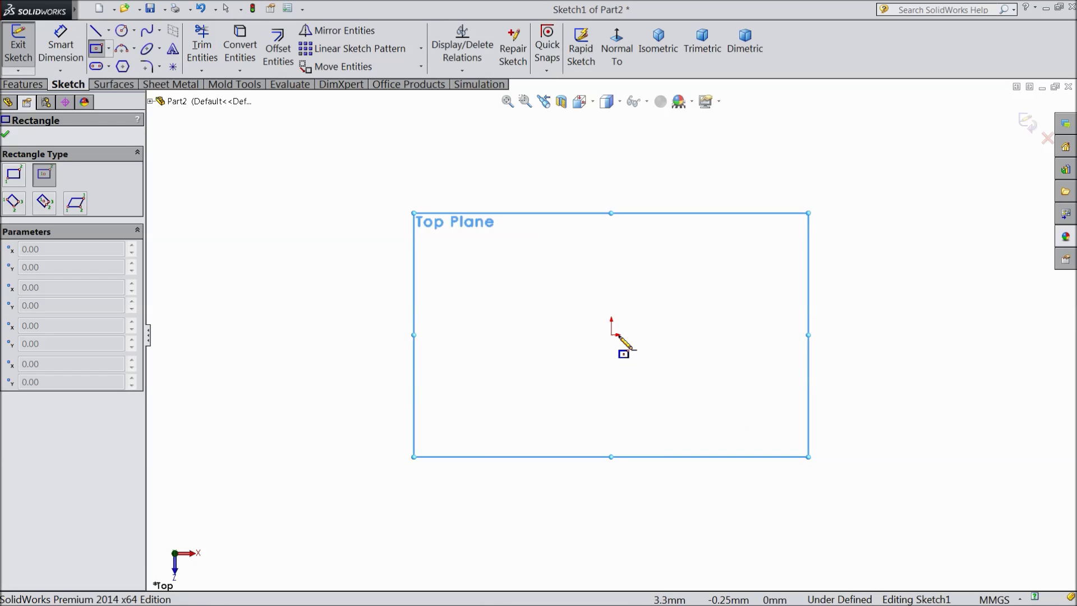
pyautogui.click(612, 335)
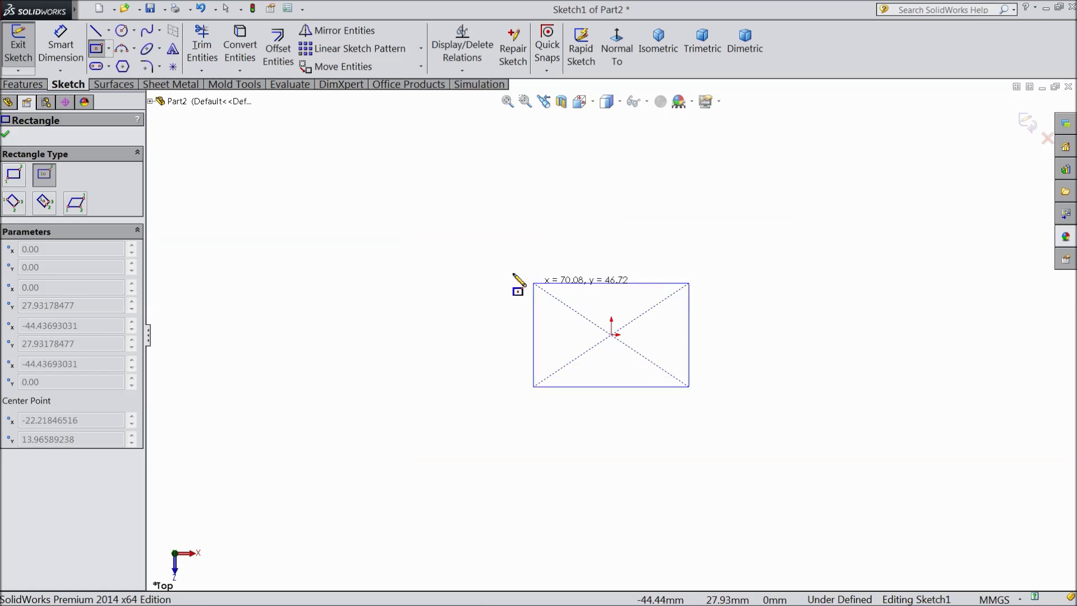
pyautogui.click(400, 197)
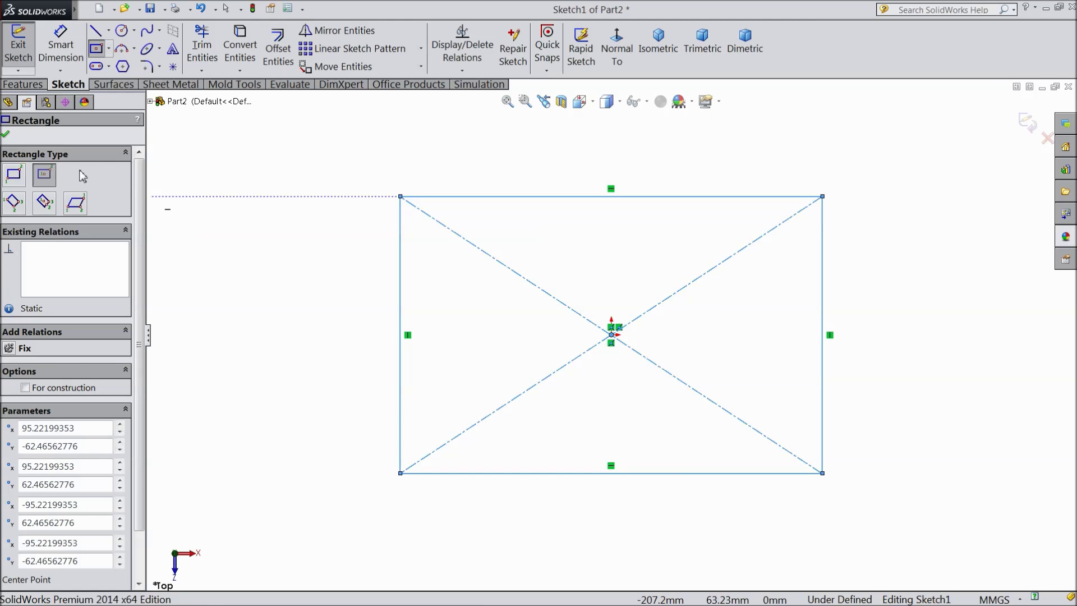
pyautogui.click(7, 136)
pyautogui.click(23, 84)
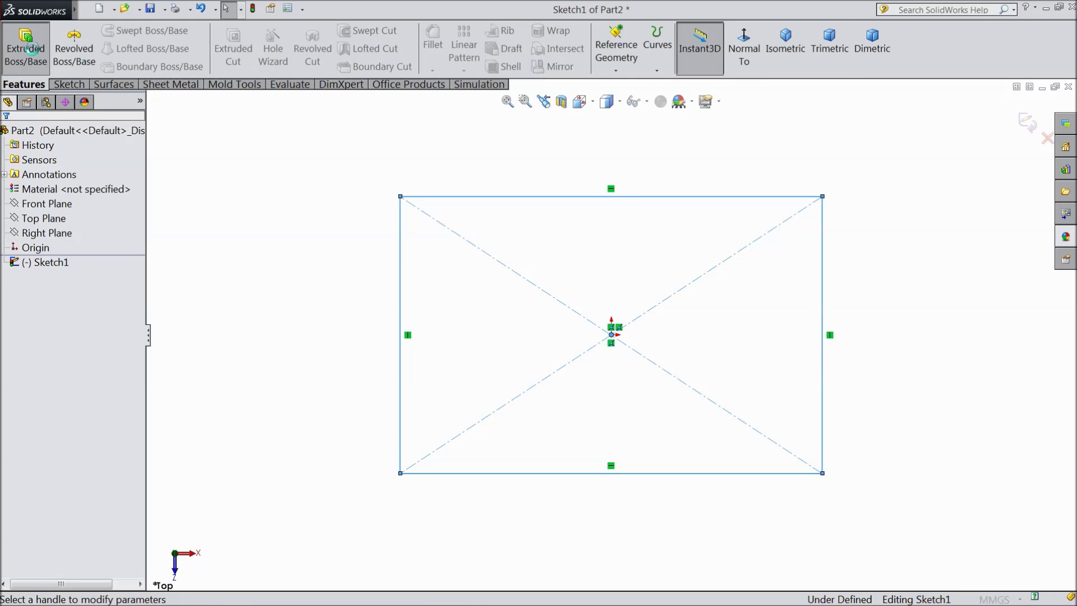
# Step: Extrude the rectangle sketch 104 mm upward to create Boss-Extrude1
pyautogui.click(31, 49)
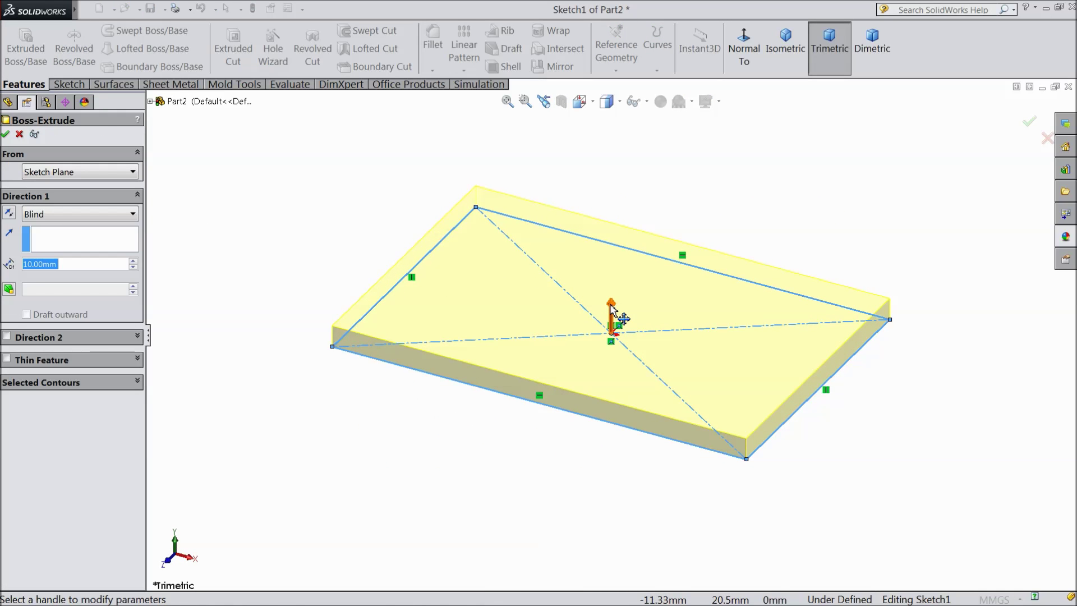
pyautogui.moveTo(614, 311); pyautogui.dragTo(624, 168)
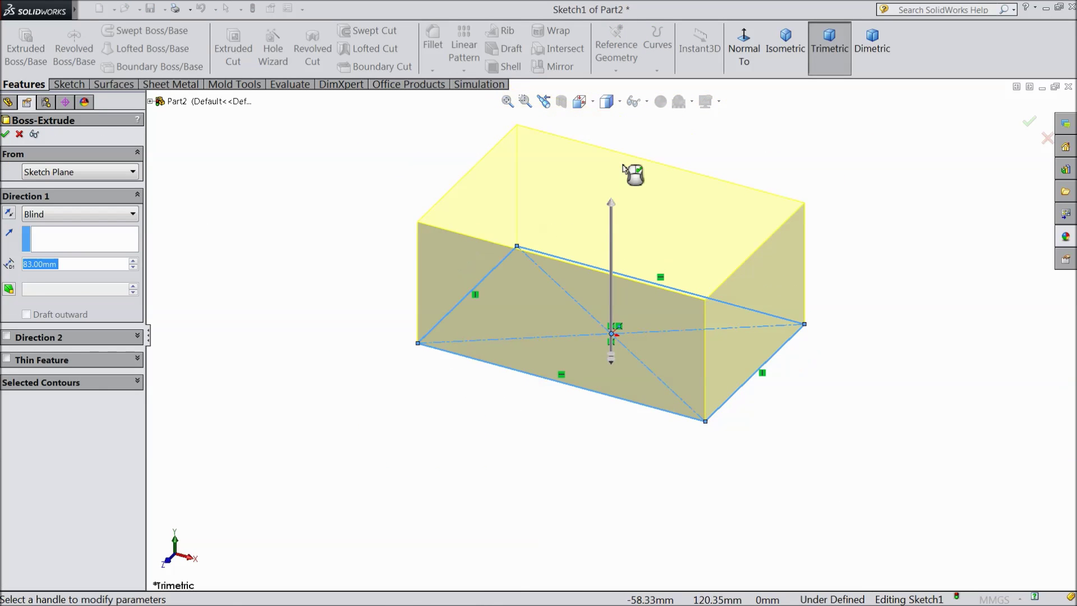
pyautogui.moveTo(617, 216); pyautogui.dragTo(938, 179)
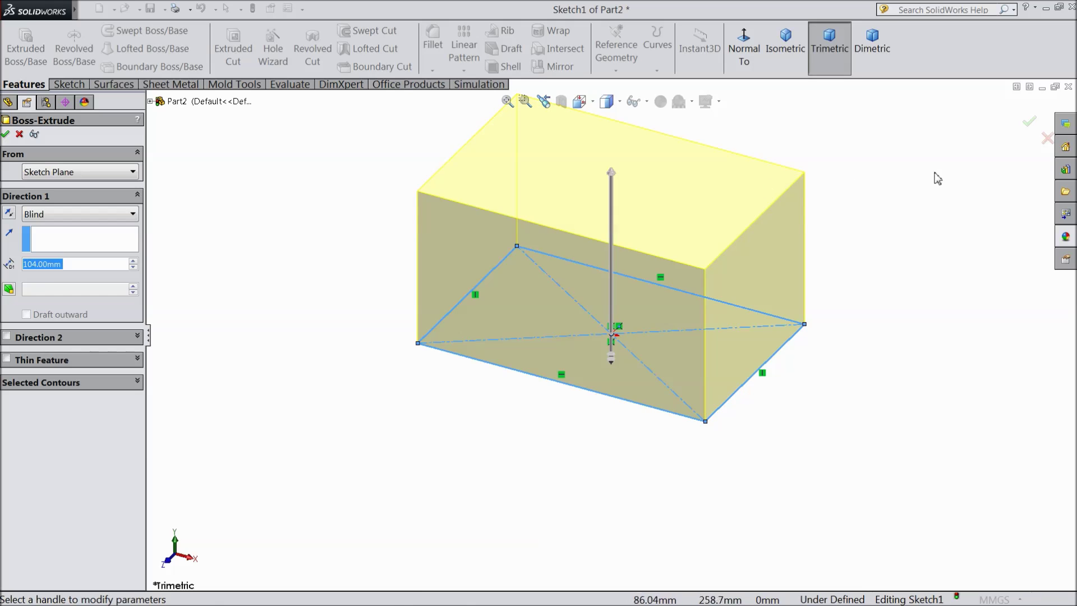
pyautogui.click(1029, 121)
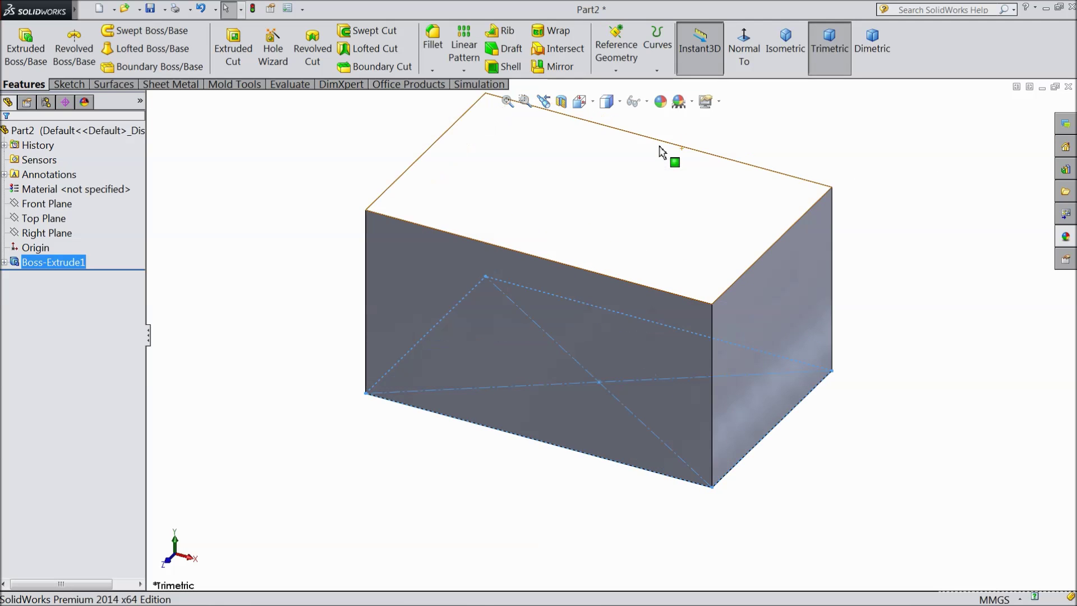
# Step: Fit the box in the view and turn on perspective display
pyautogui.press('f')
pyautogui.click(719, 102)
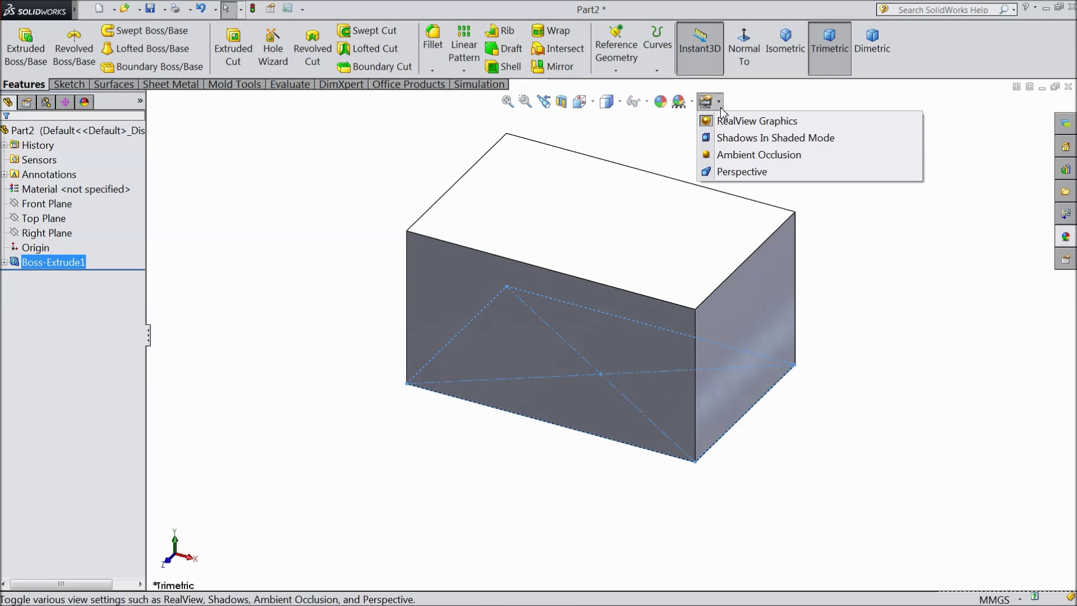
pyautogui.click(739, 171)
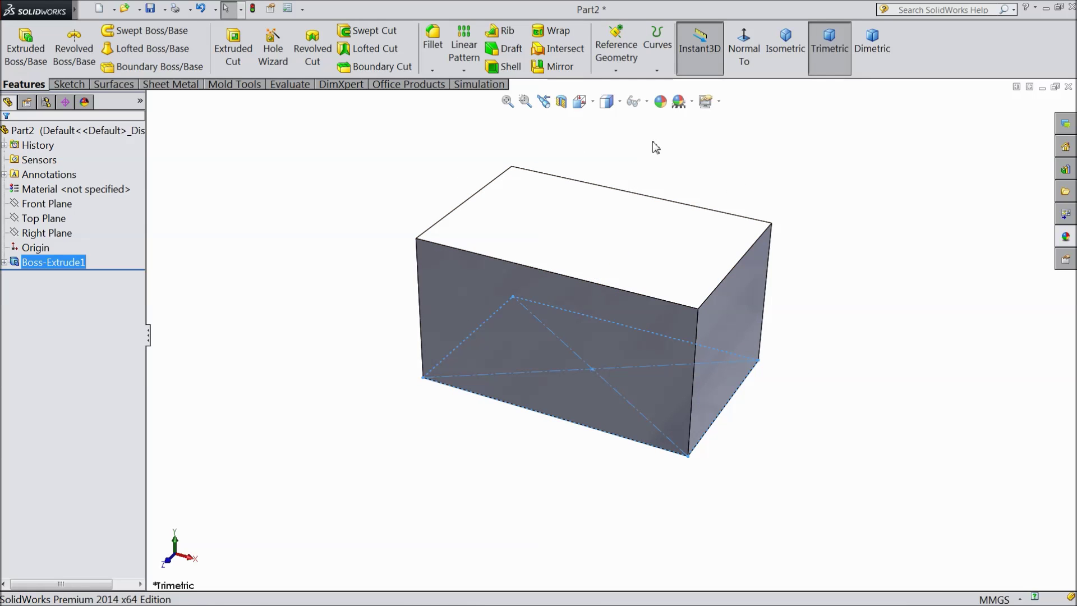
# Step: Give Boss-Extrude1 a teal appearance (RGB 128, 255, 255)
pyautogui.click(814, 168)
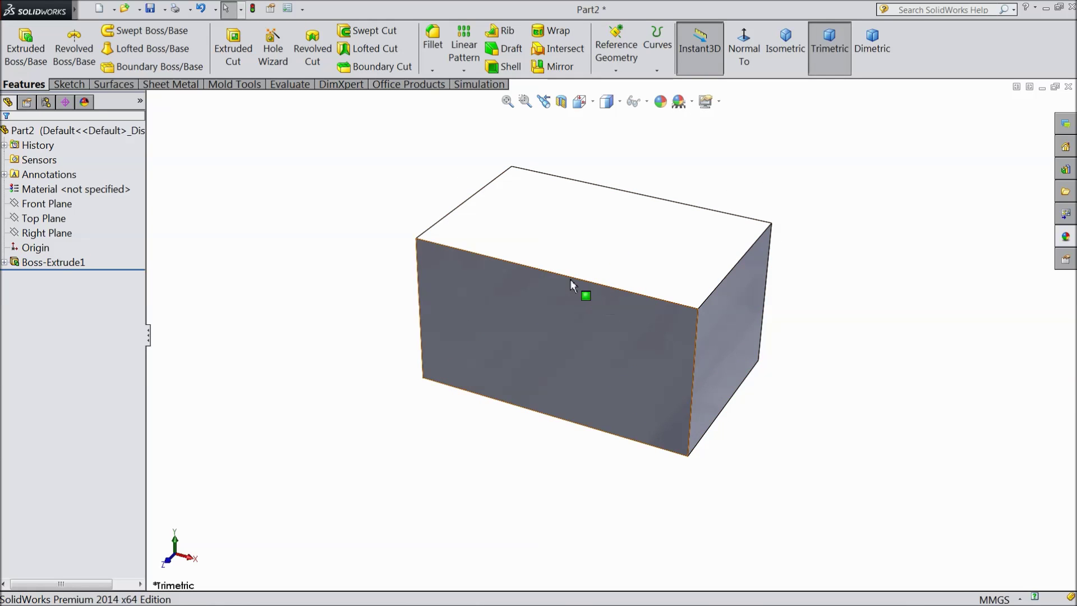
pyautogui.click(50, 262)
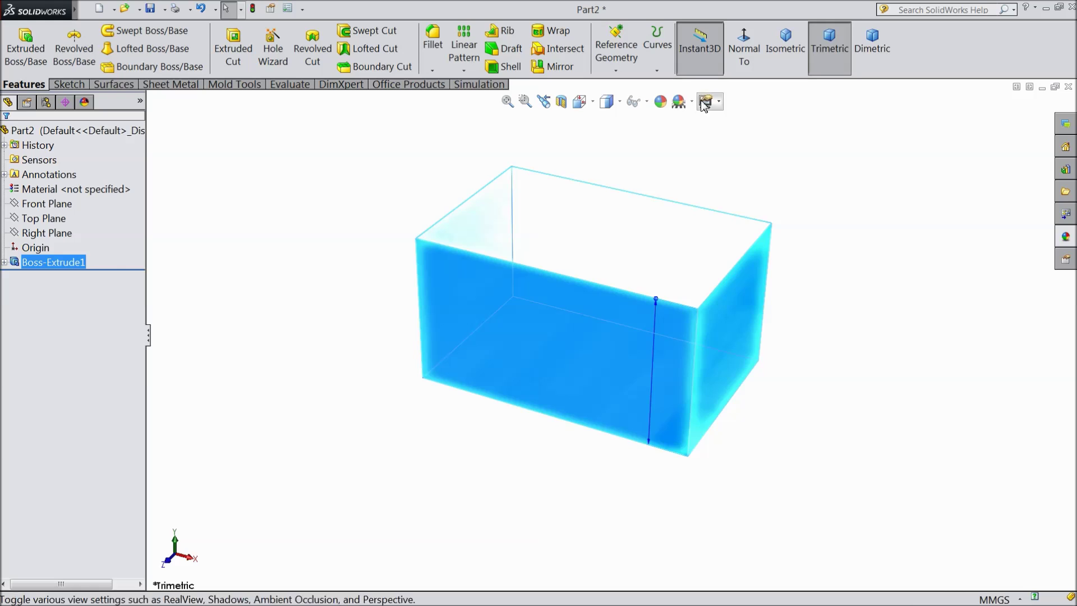
pyautogui.click(660, 102)
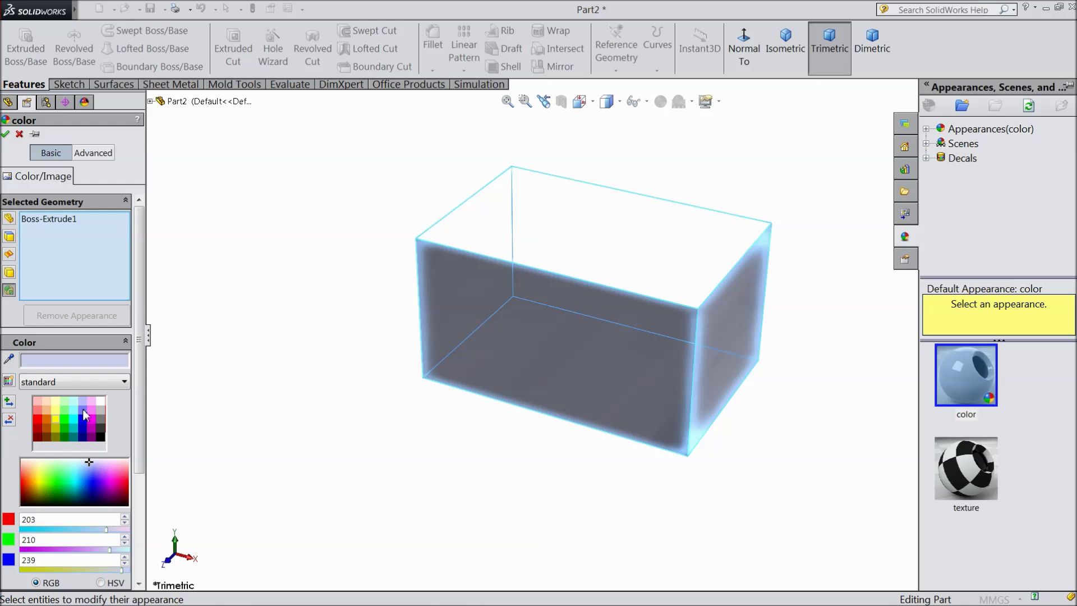
pyautogui.click(73, 413)
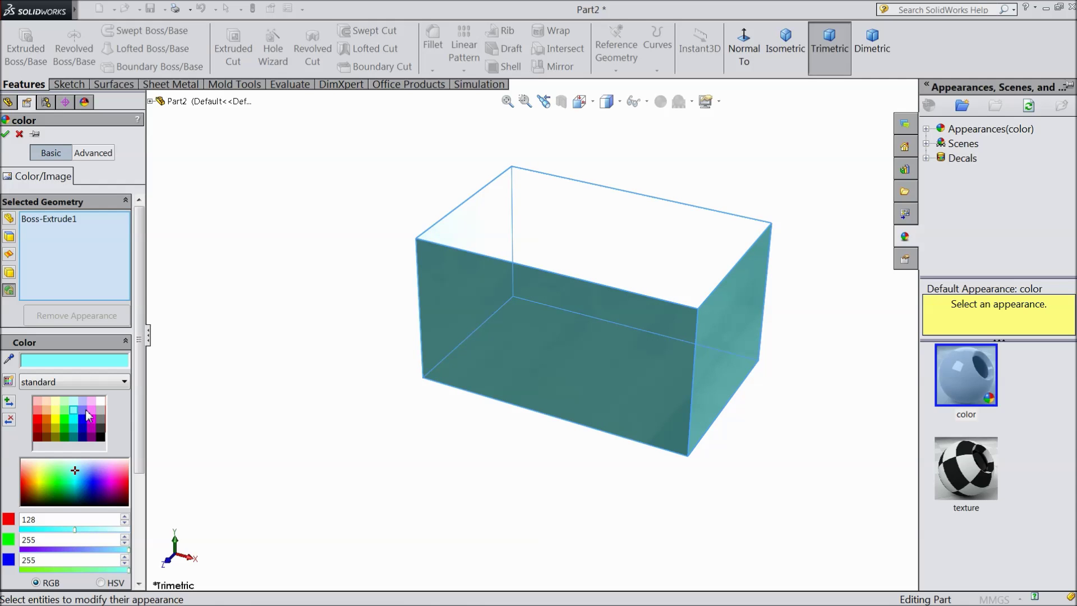
pyautogui.click(6, 134)
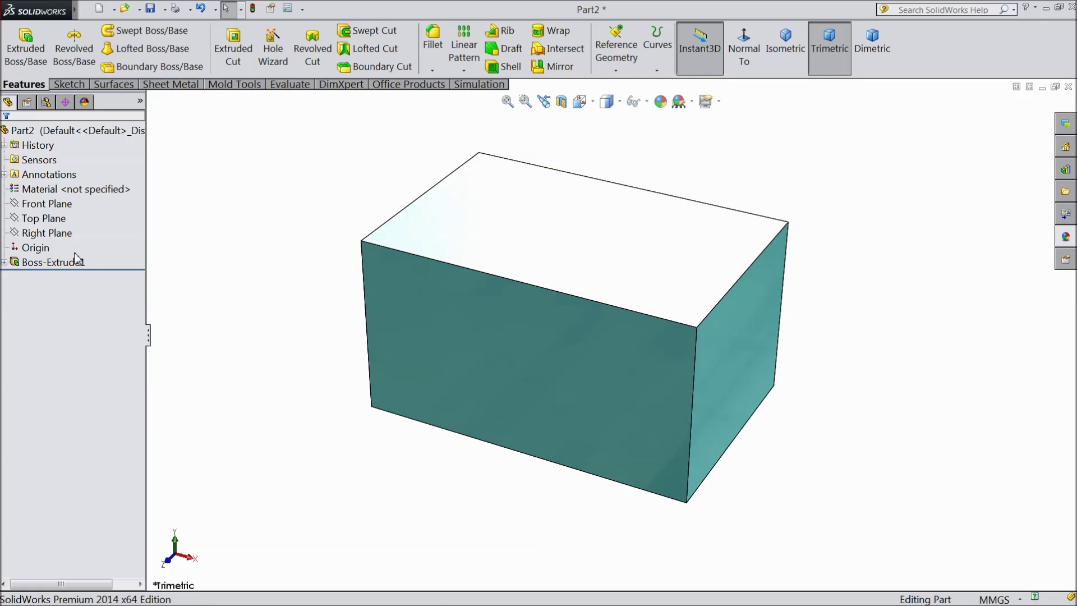
pyautogui.moveTo(297, 226)
pyautogui.mouseDown(button='middle')
pyautogui.moveTo(379, 154)
pyautogui.moveTo(439, 149)
pyautogui.moveTo(315, 219)
pyautogui.moveTo(276, 288)
pyautogui.moveTo(339, 255)
pyautogui.moveTo(305, 274)
pyautogui.moveTo(302, 241)
pyautogui.mouseUp(button='middle')
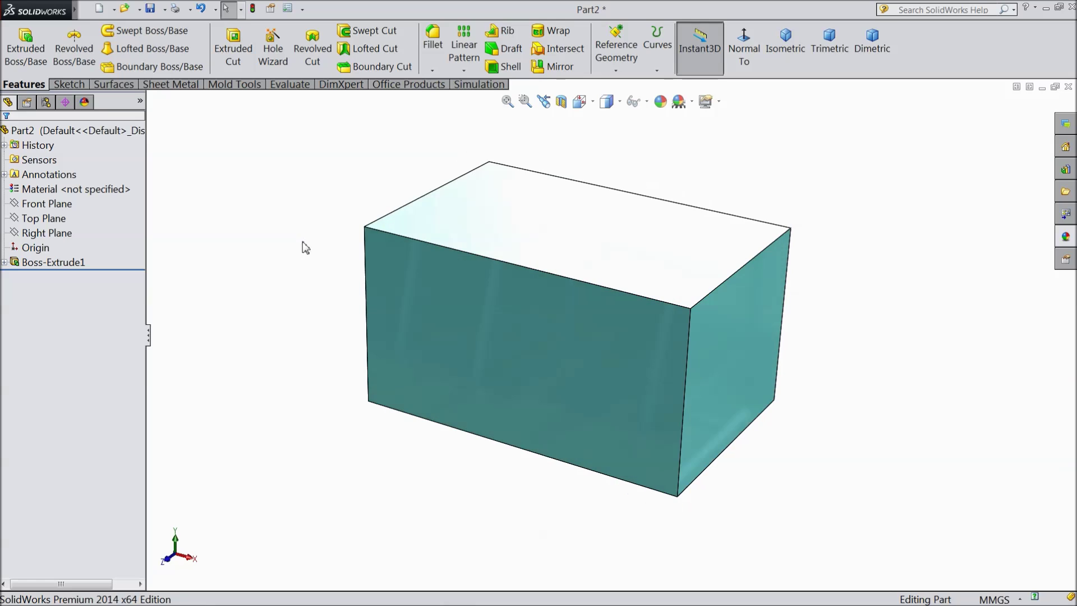
# Step: Start a Chamfer feature from the Fillet dropdown on the Features tab
pyautogui.click(431, 71)
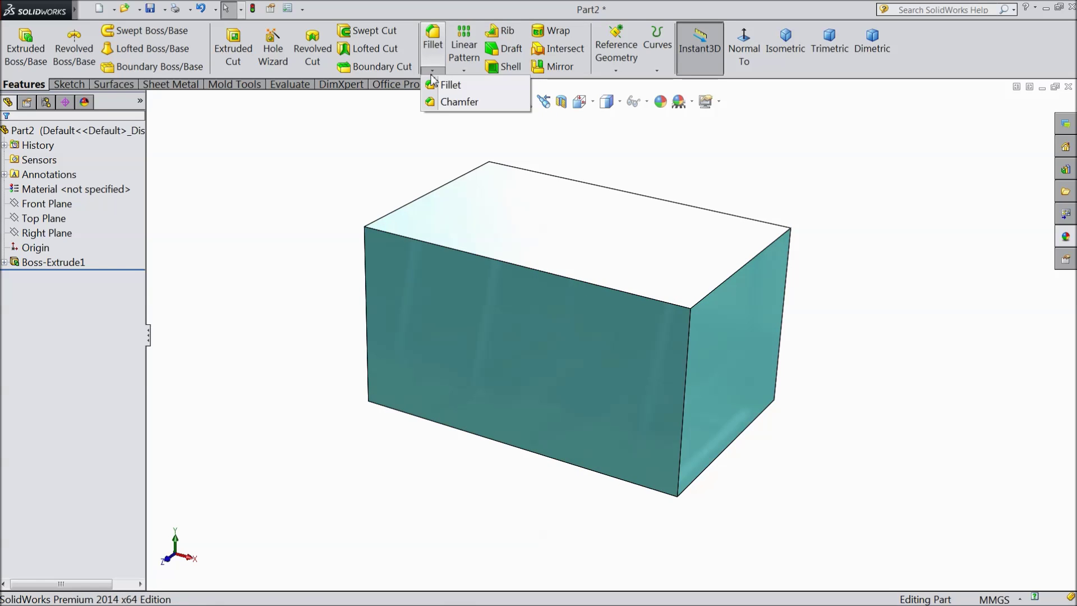
pyautogui.click(453, 102)
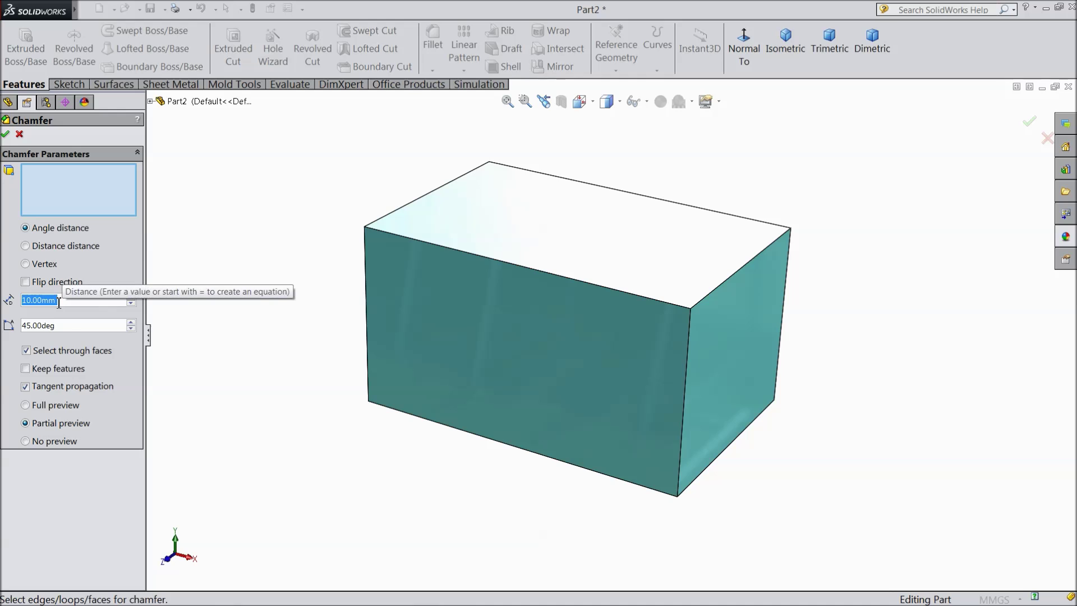
# Step: Chamfer the block's top front edge at 20 mm and 45° to create Chamfer1
pyautogui.write('20')
pyautogui.press('Return')
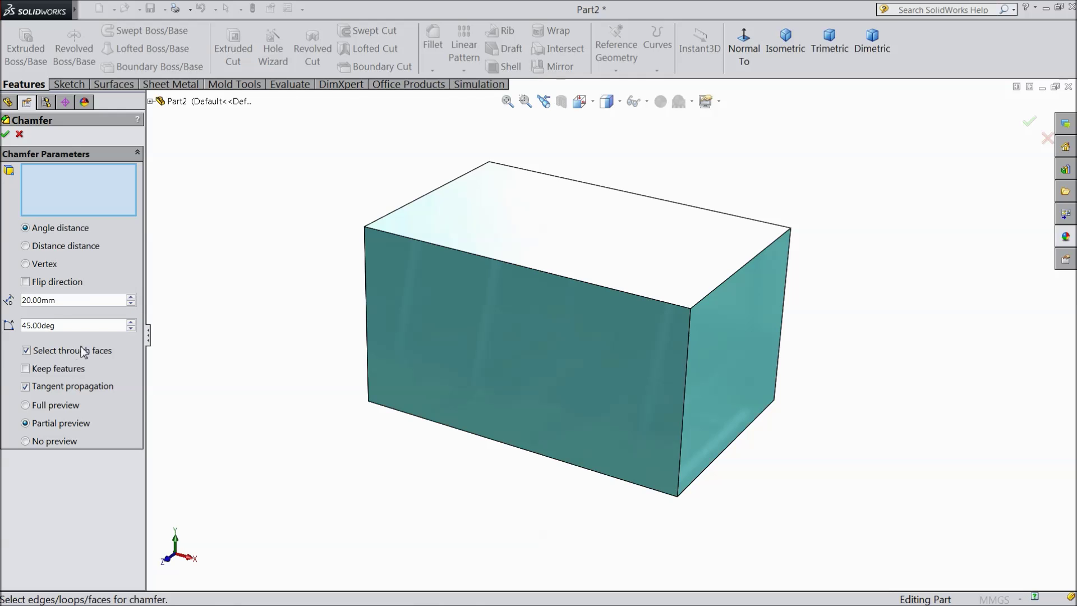
pyautogui.moveTo(251, 309); pyautogui.dragTo(271, 332, button='middle')
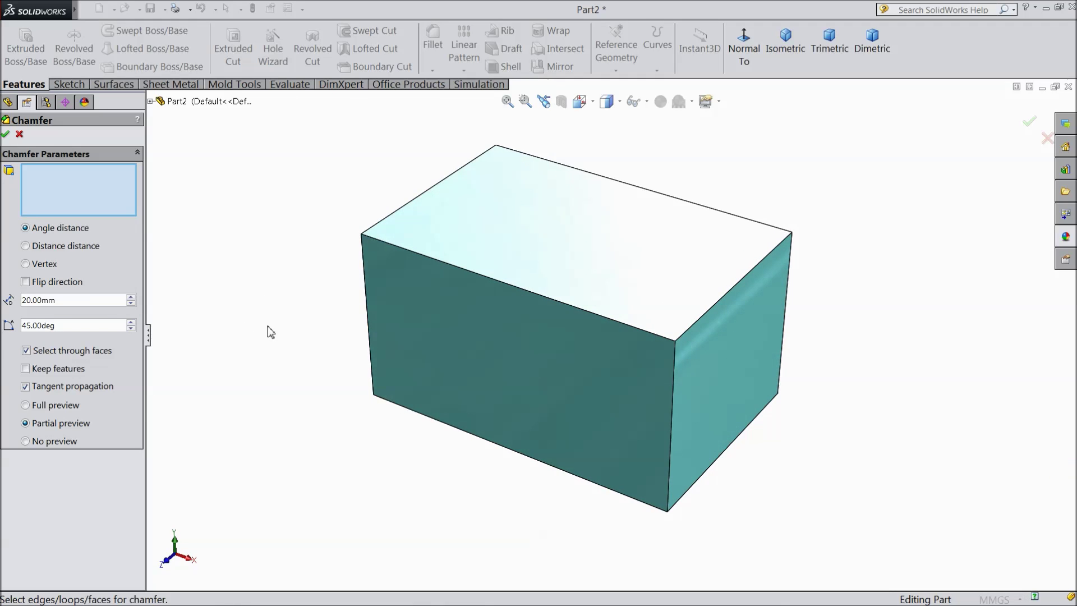
pyautogui.click(501, 282)
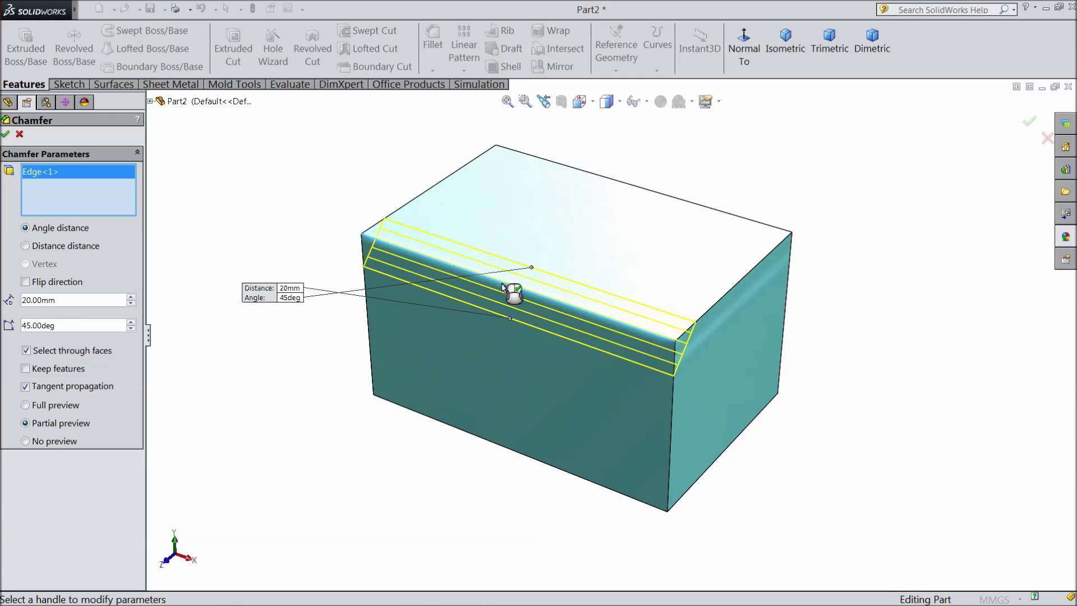
pyautogui.moveTo(742, 362); pyautogui.dragTo(727, 308, button='middle')
pyautogui.scroll(-6, 533, 281)
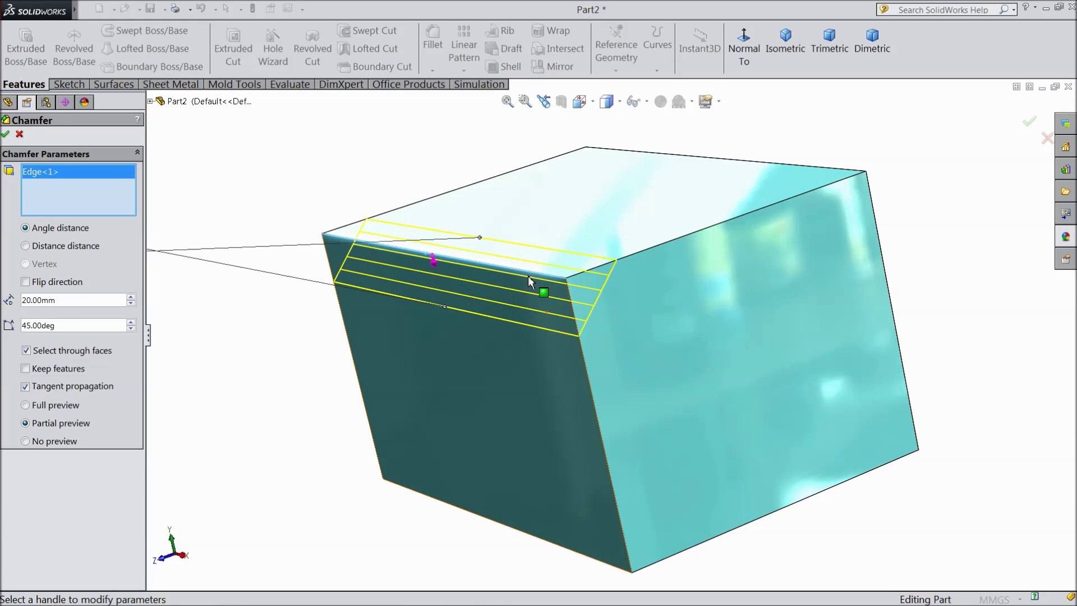
pyautogui.scroll(3, 568, 299)
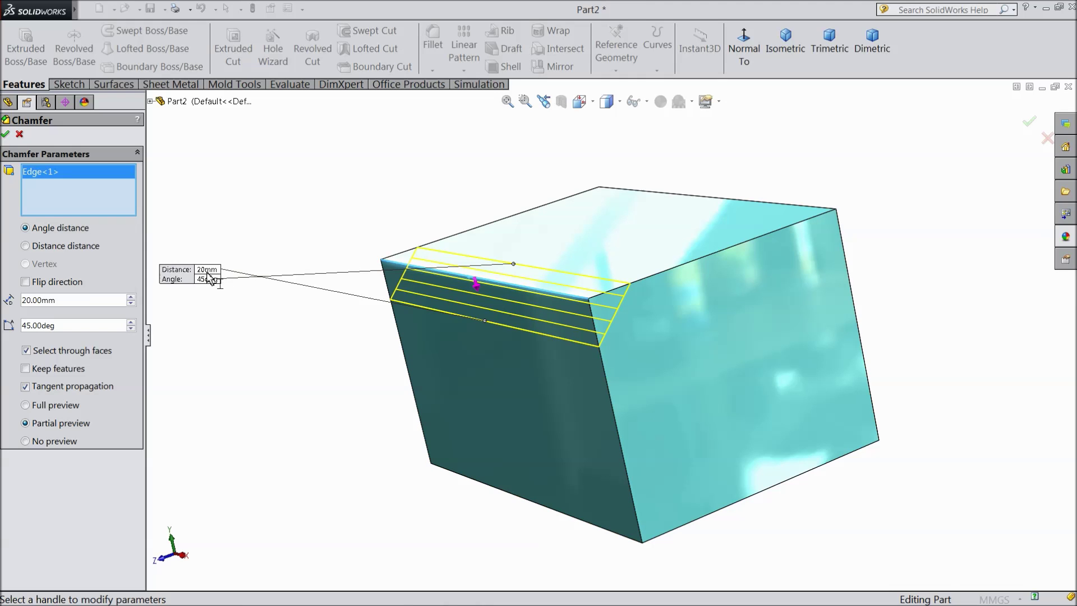
pyautogui.click(5, 135)
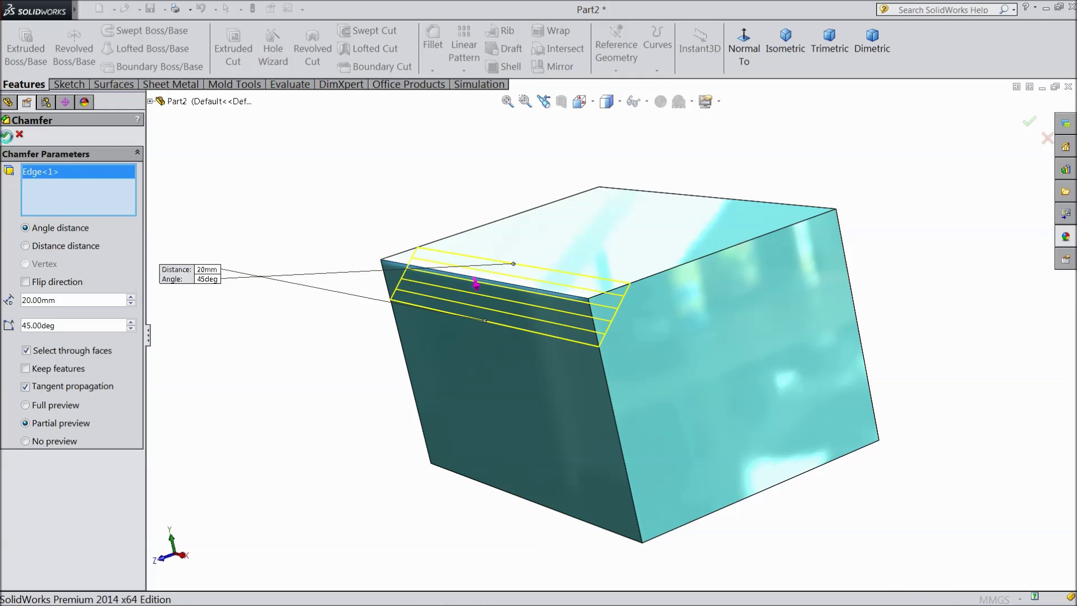
pyautogui.moveTo(321, 259); pyautogui.dragTo(361, 283, button='middle')
pyautogui.scroll(-2, 586, 322)
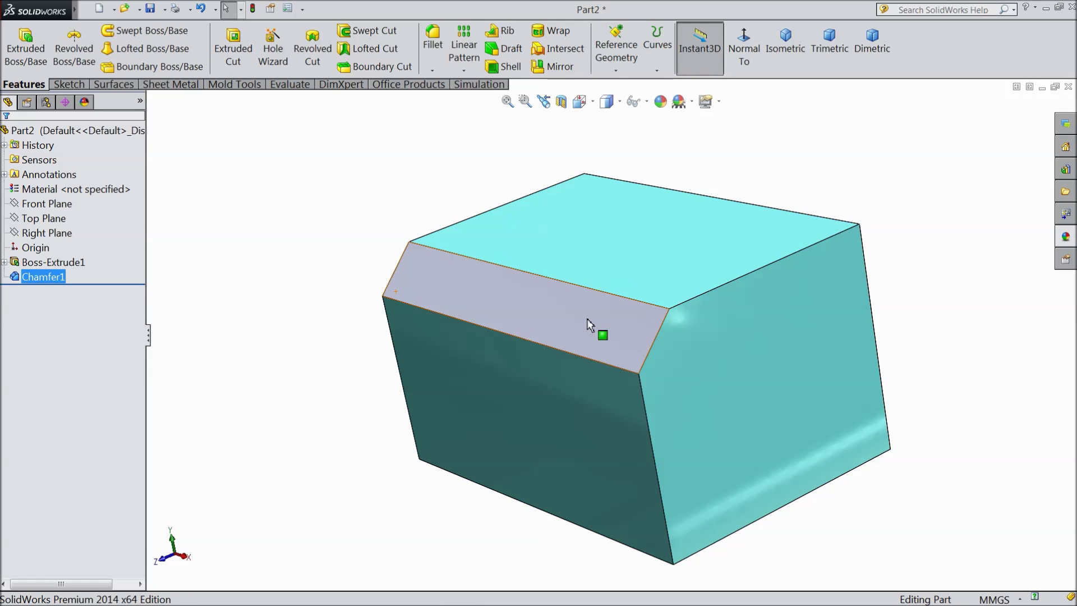
# Step: Edit Chamfer1 to a 60° angle with a 10 mm distance
pyautogui.click(20, 280)
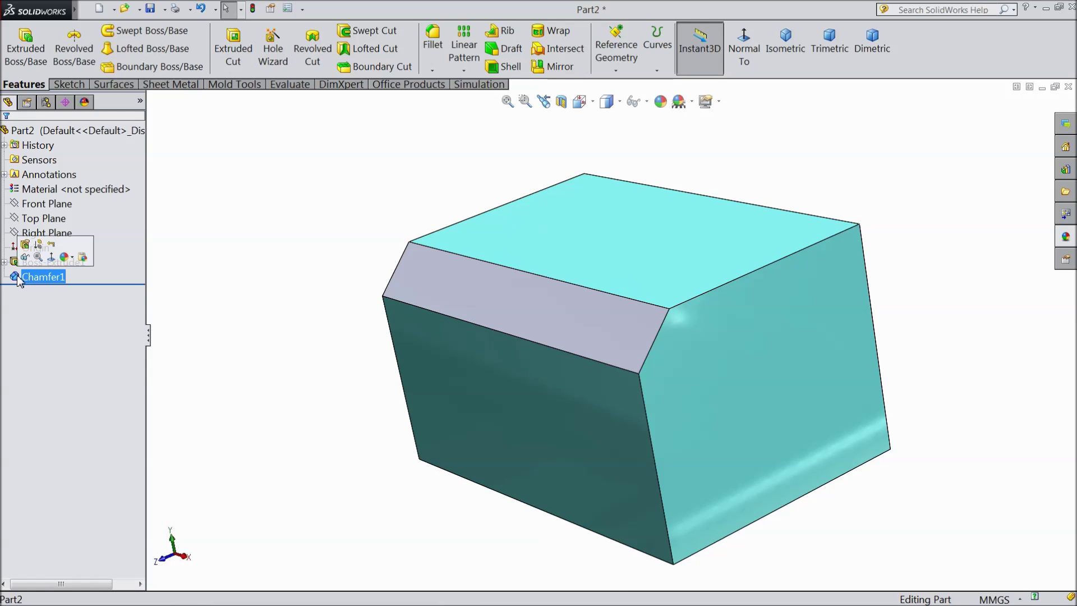
pyautogui.click(25, 244)
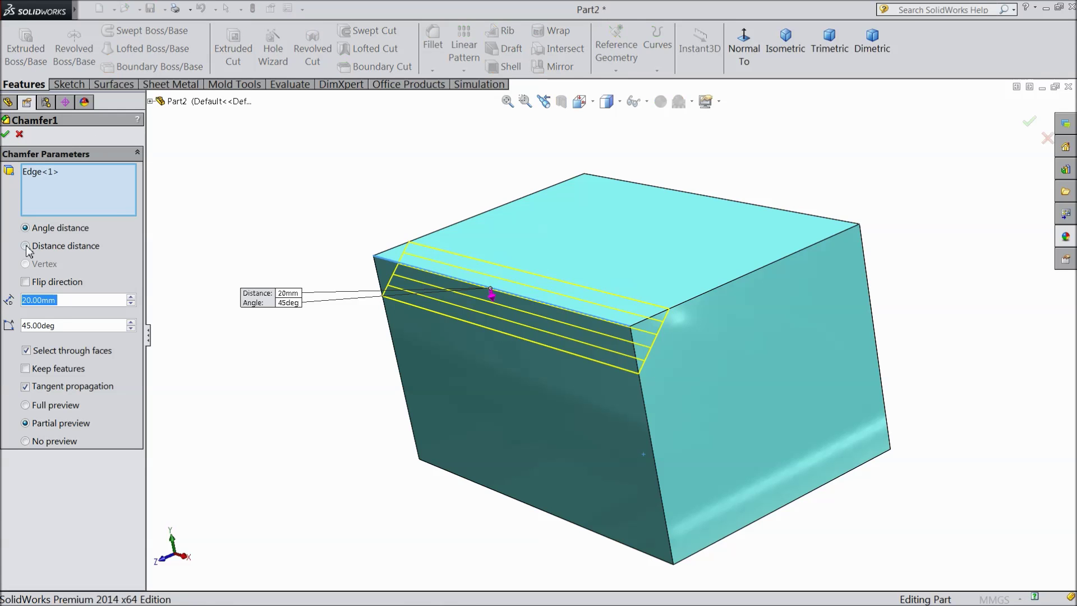
pyautogui.doubleClick(57, 325)
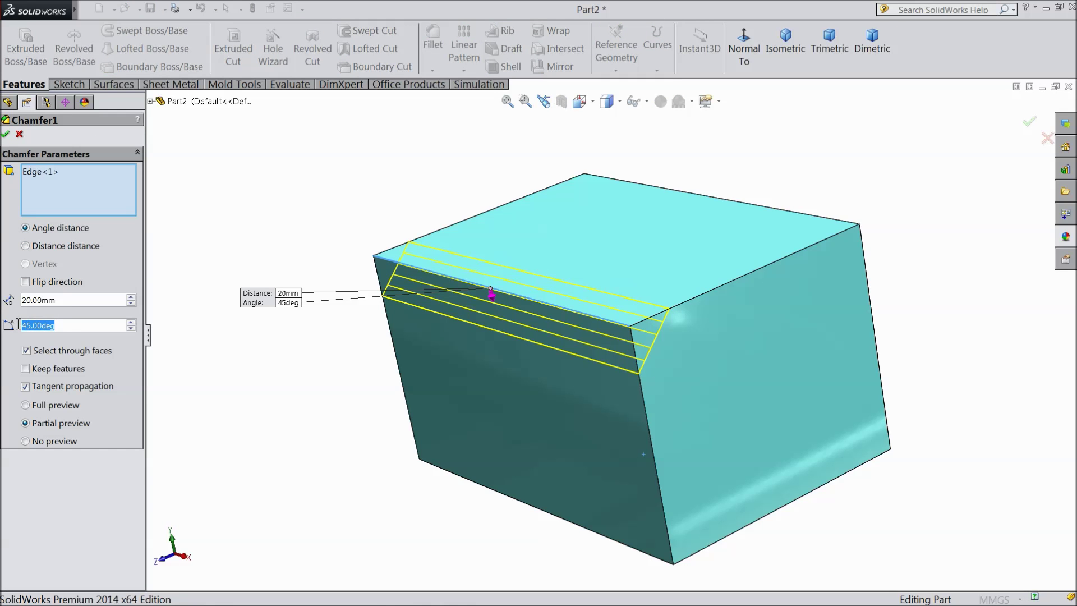
pyautogui.write('6')
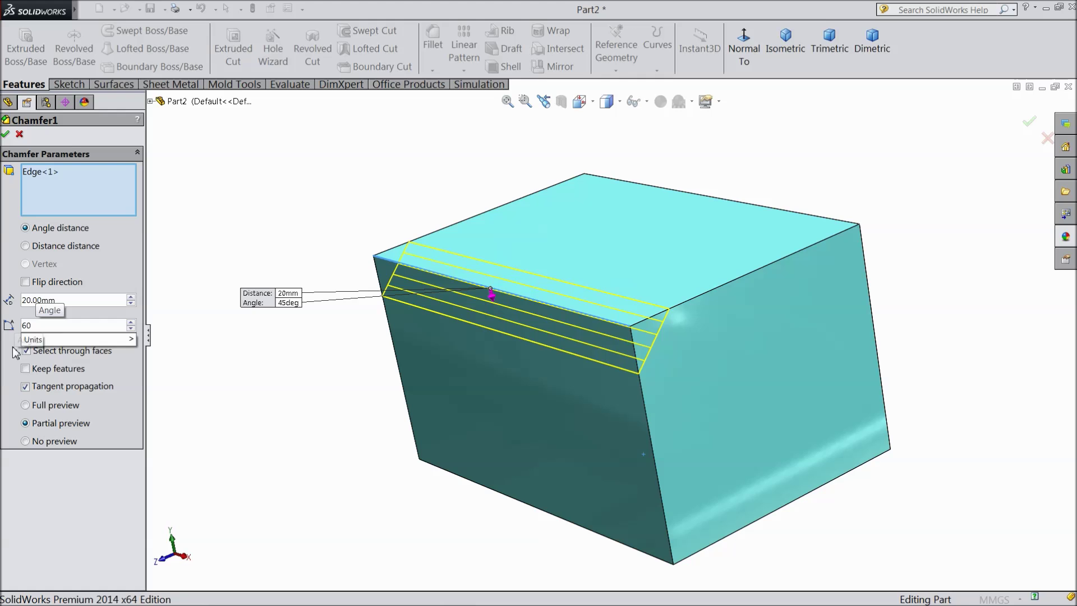
pyautogui.write('00deg')
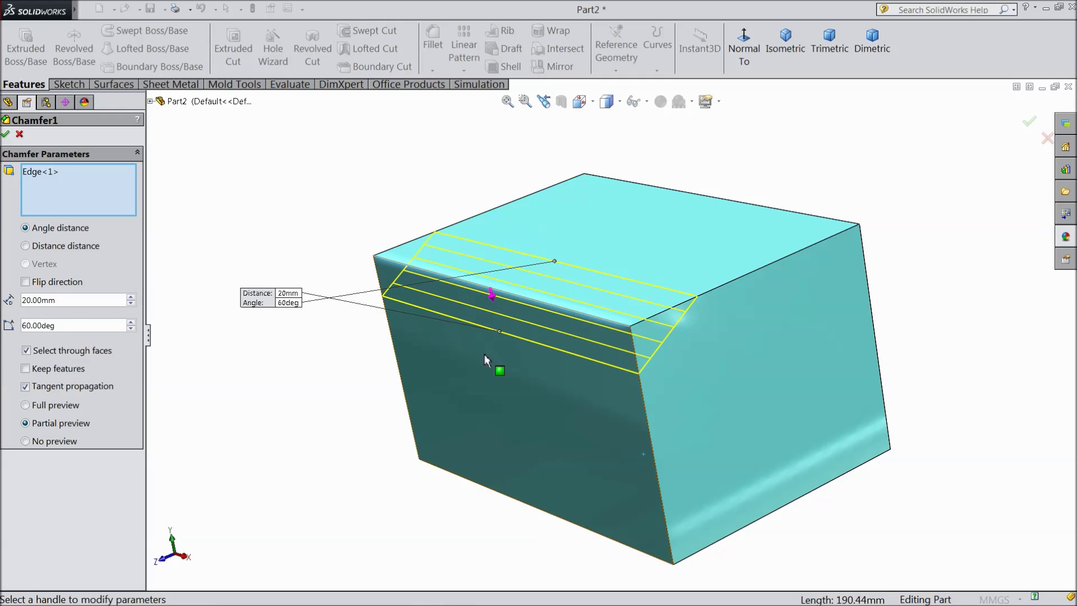
pyautogui.scroll(-3, 664, 327)
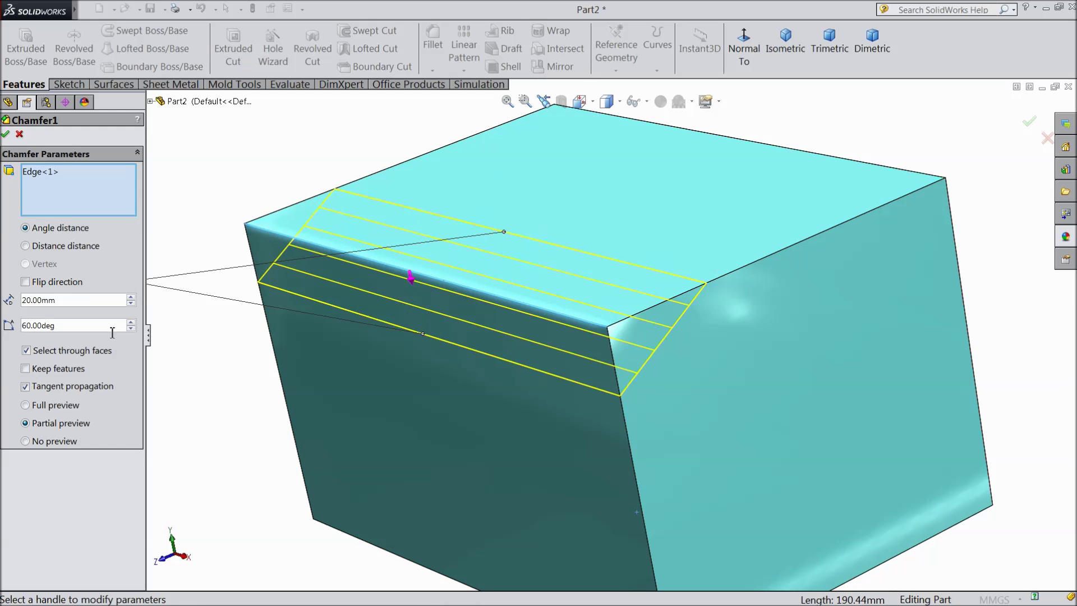
pyautogui.click(131, 303)
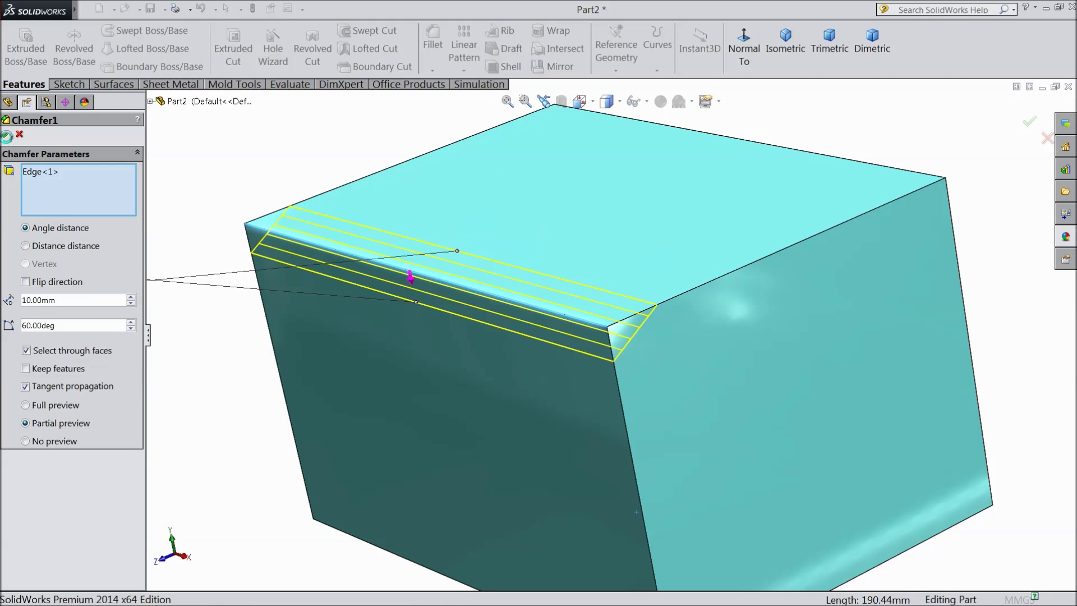
pyautogui.click(5, 134)
pyautogui.moveTo(702, 380)
pyautogui.mouseDown(button='middle')
pyautogui.moveTo(654, 346)
pyautogui.moveTo(663, 385)
pyautogui.moveTo(682, 394)
pyautogui.moveTo(723, 359)
pyautogui.moveTo(704, 334)
pyautogui.moveTo(701, 382)
pyautogui.moveTo(713, 394)
pyautogui.mouseUp(button='middle')
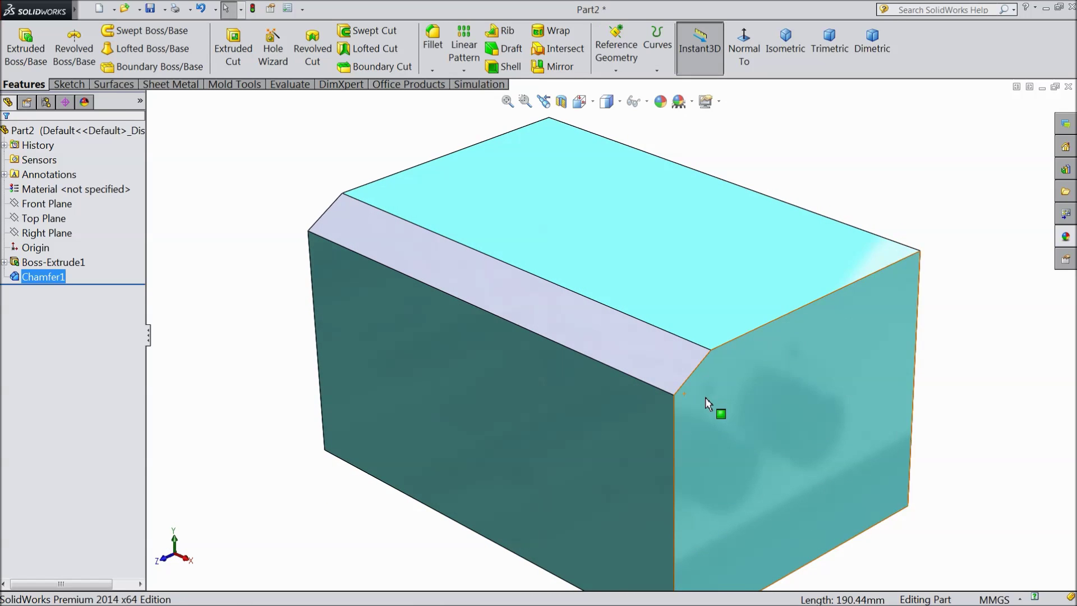
# Step: Start a new distance-distance chamfer and enter 20 as the first distance
pyautogui.press('f')
pyautogui.click(432, 71)
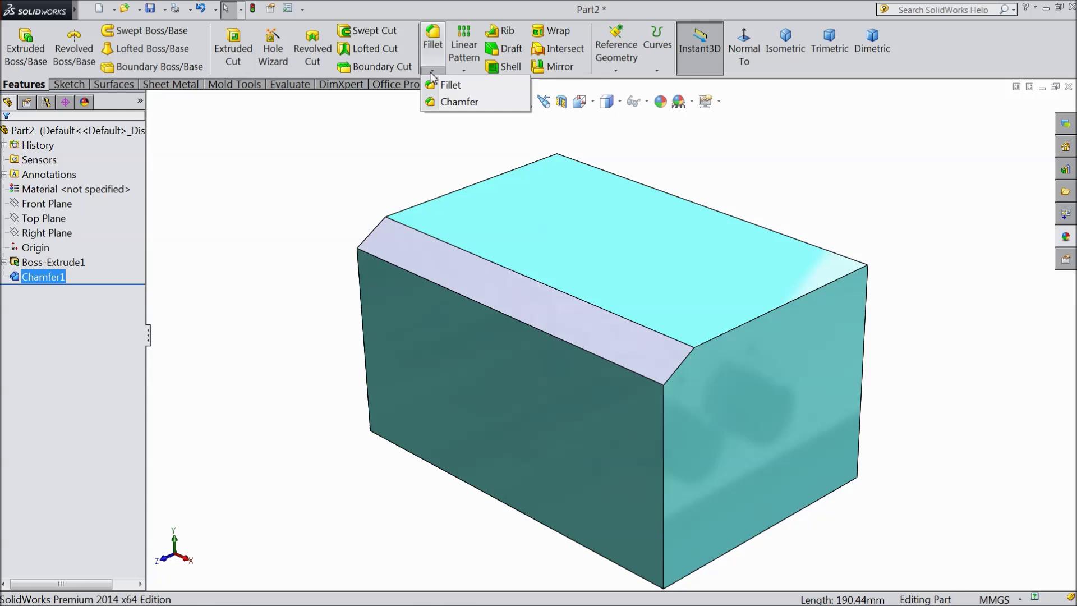
pyautogui.click(442, 102)
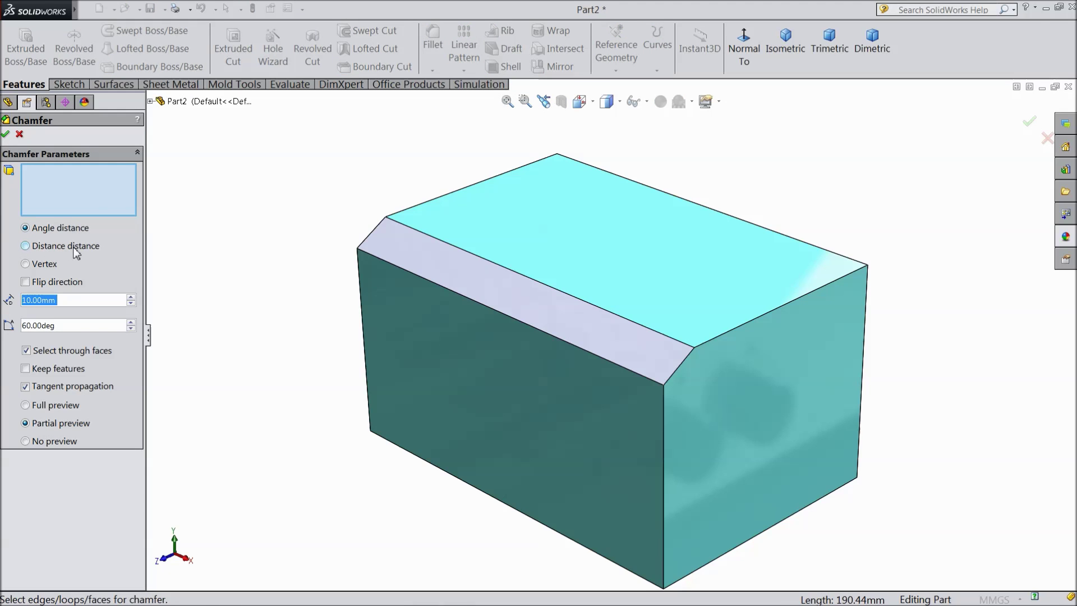
pyautogui.click(25, 247)
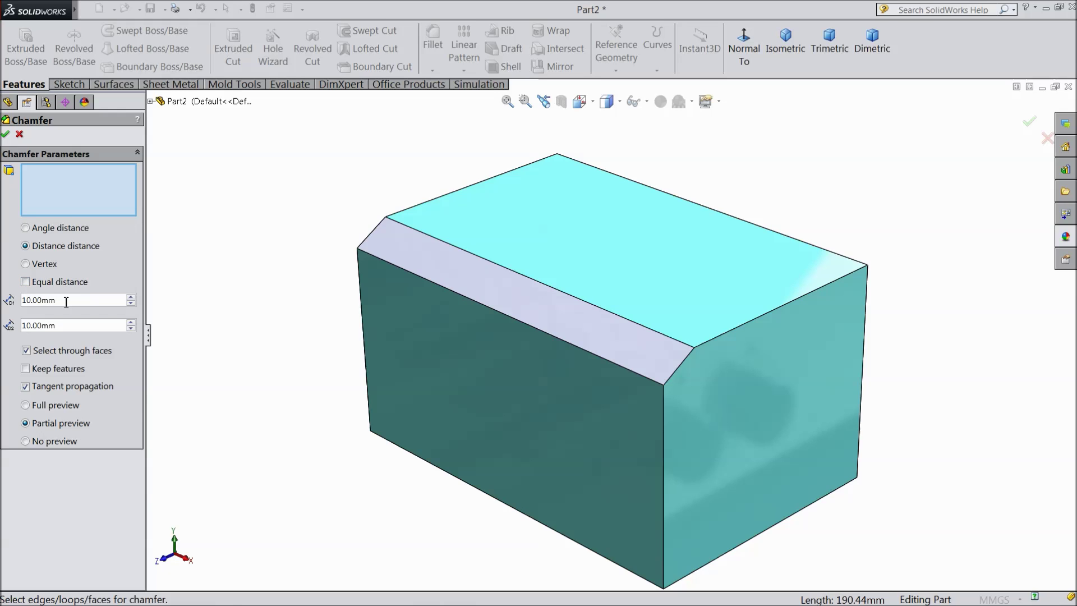
pyautogui.moveTo(64, 301); pyautogui.dragTo(21, 299)
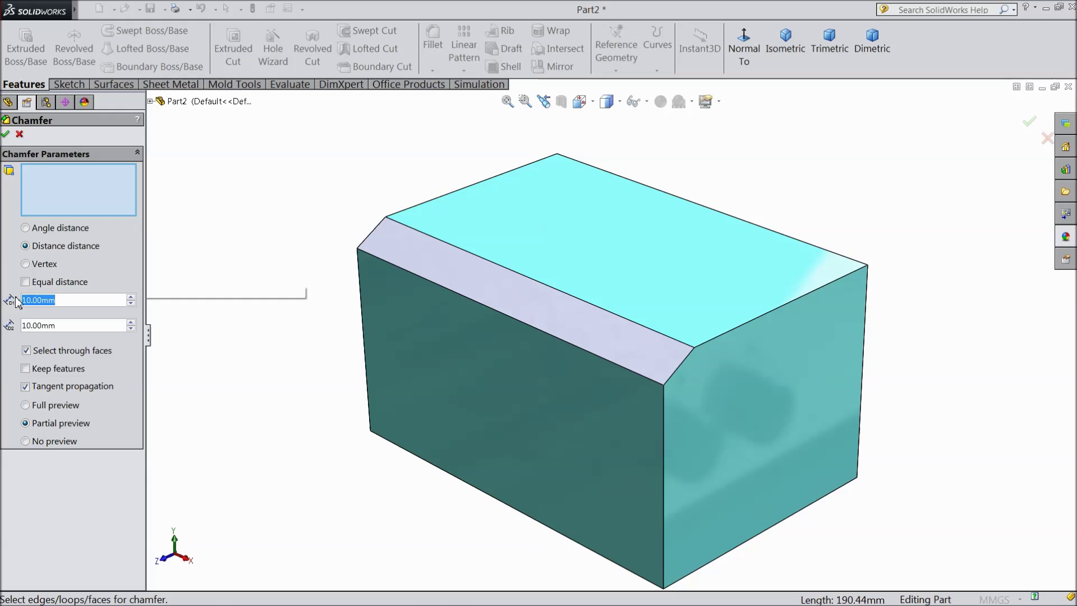
pyautogui.write('20')
# Step: Select another top edge and apply Chamfer2 with unequal distances of 10 mm and 20 mm
pyautogui.moveTo(291, 345); pyautogui.dragTo(365, 353, button='middle')
pyautogui.scroll(-2, 621, 336)
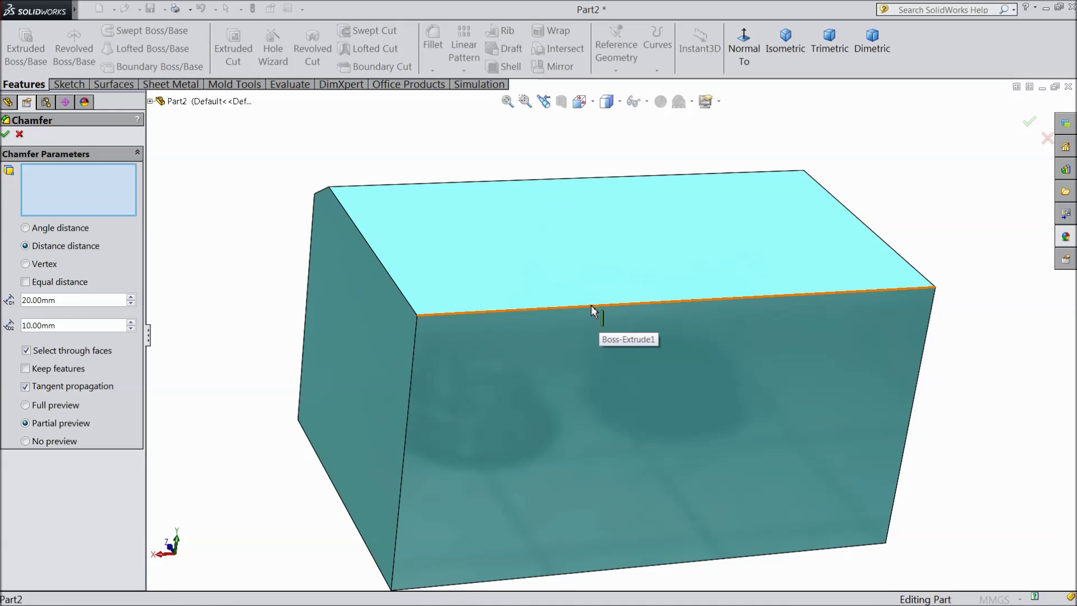
pyautogui.click(590, 304)
pyautogui.moveTo(298, 344); pyautogui.dragTo(344, 358, button='middle')
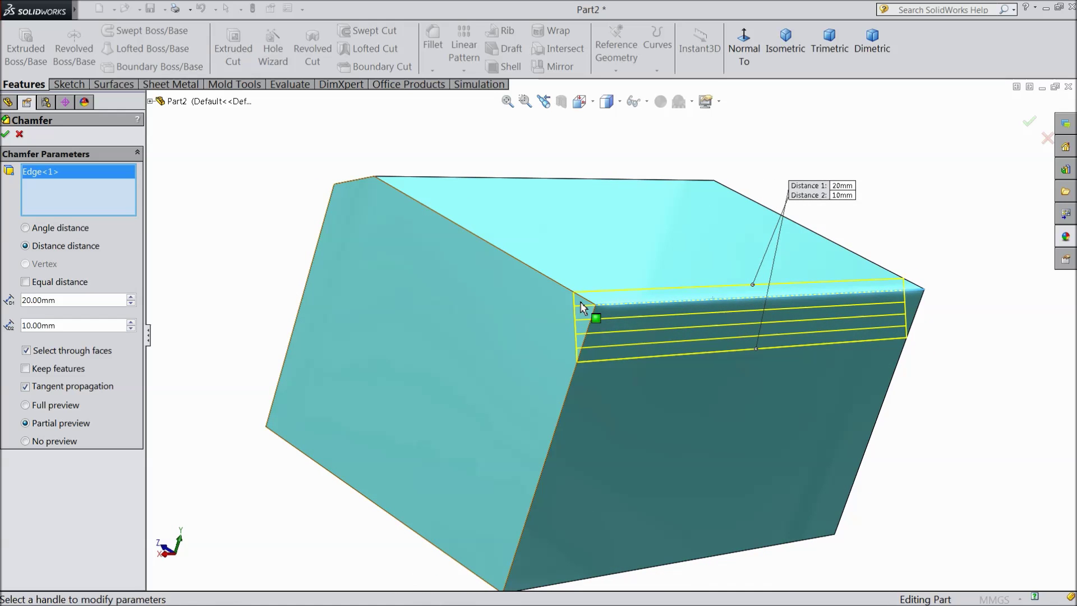
pyautogui.scroll(-2, 579, 310)
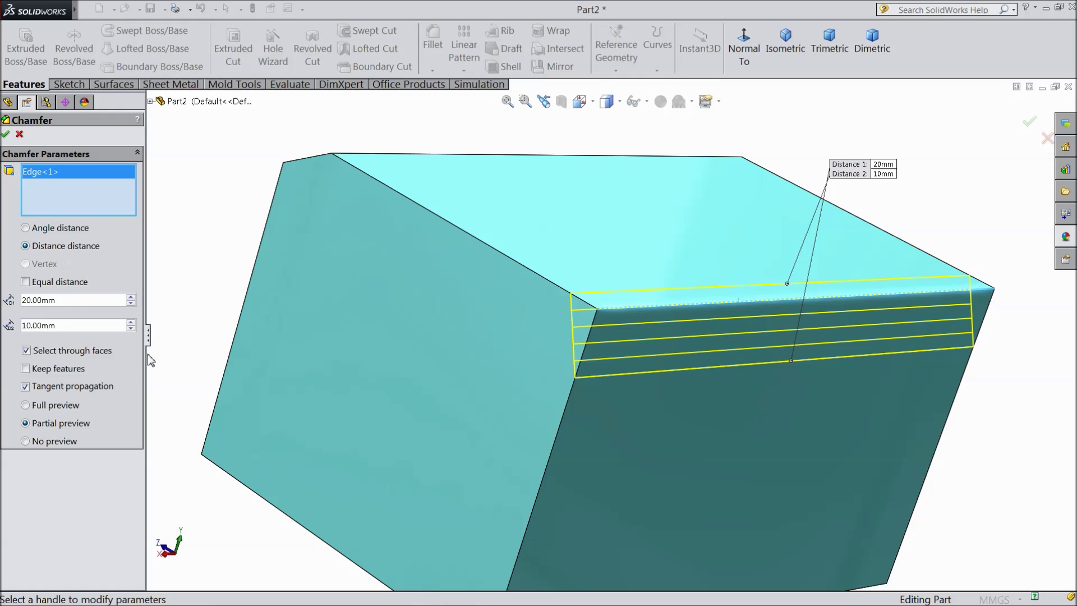
pyautogui.click(26, 282)
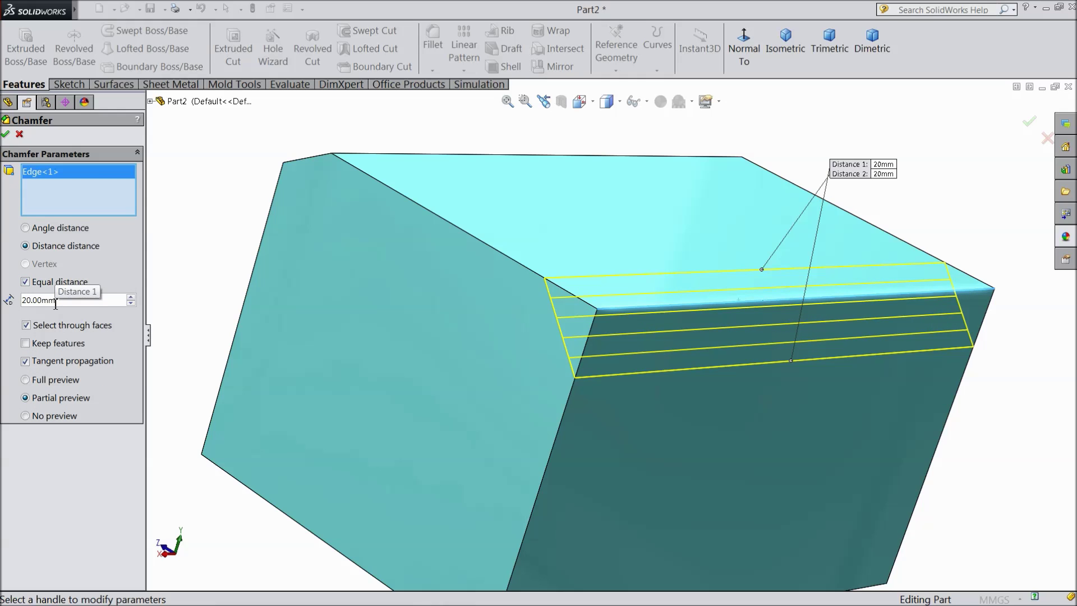
pyautogui.click(25, 282)
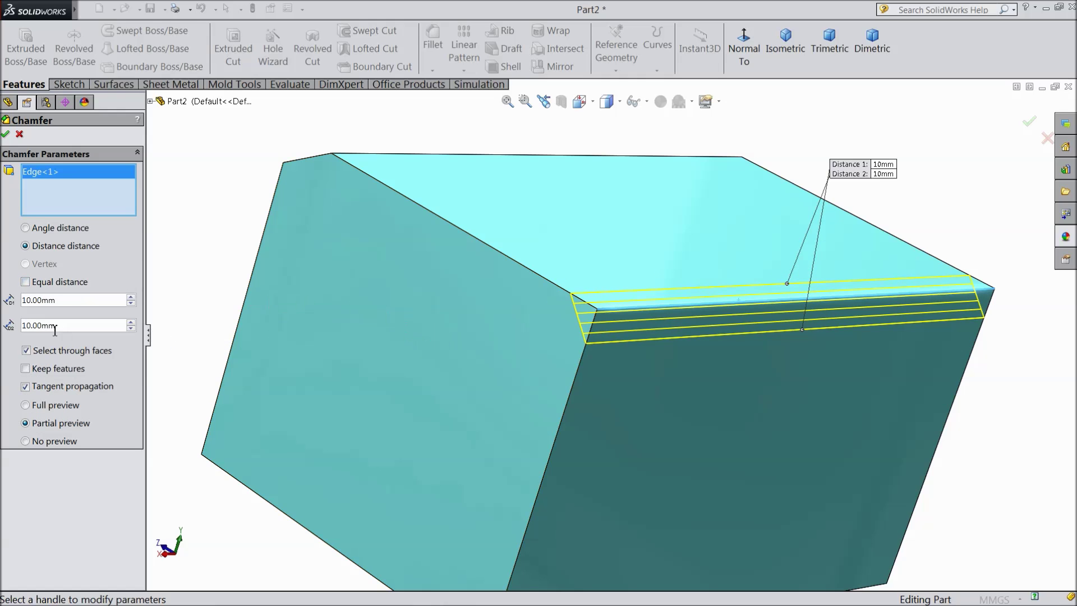
pyautogui.click(130, 322)
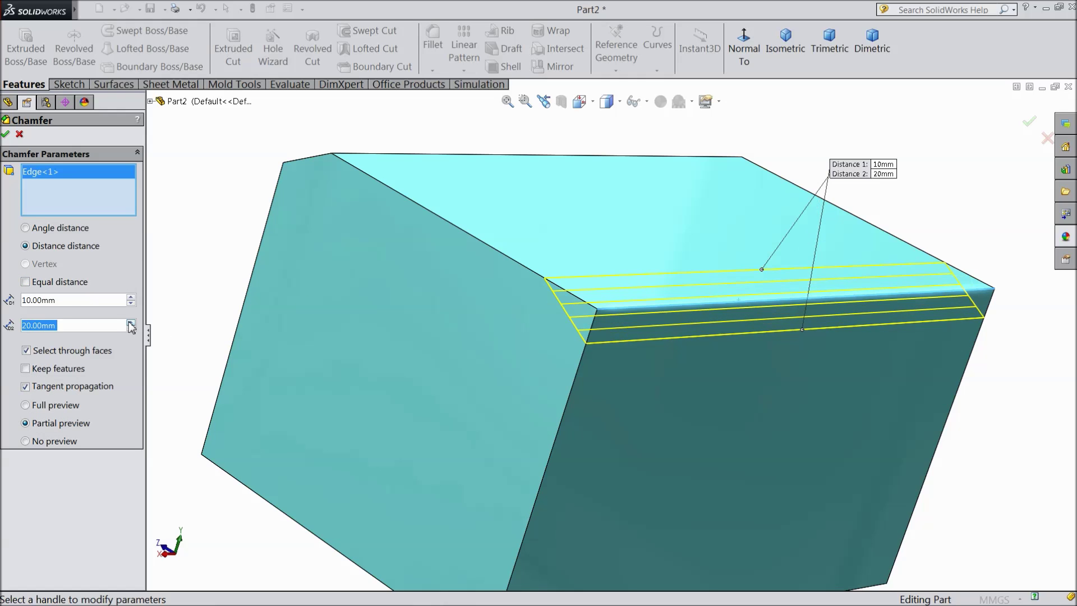
pyautogui.click(5, 134)
# Step: Start a vertex-type chamfer with distances of 10, 20 and 30 mm
pyautogui.press('z')
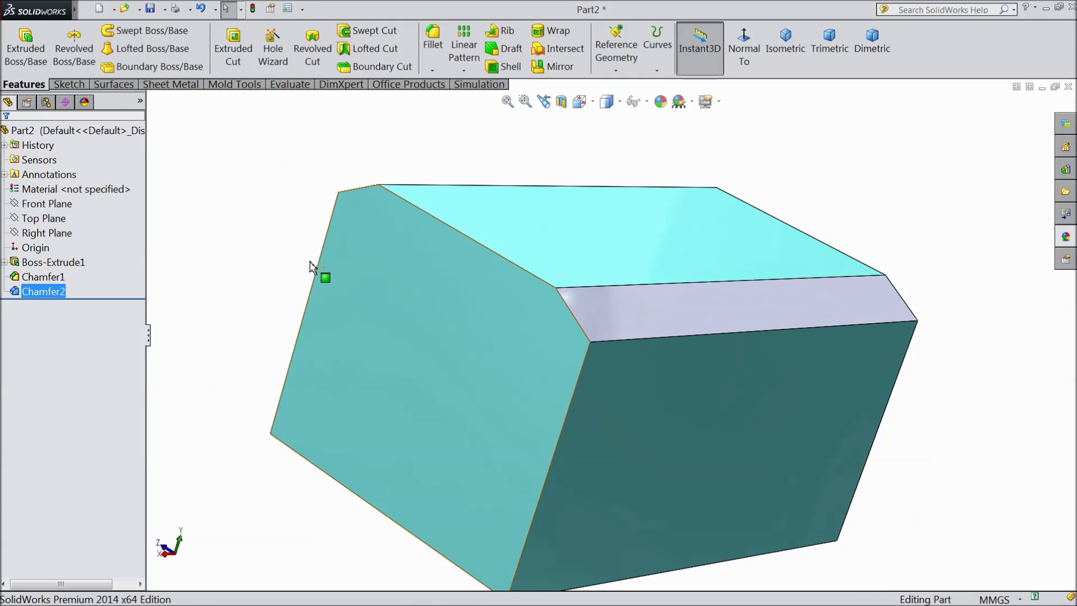
pyautogui.moveTo(527, 194); pyautogui.dragTo(512, 175, button='middle')
pyautogui.click(433, 71)
pyautogui.click(451, 102)
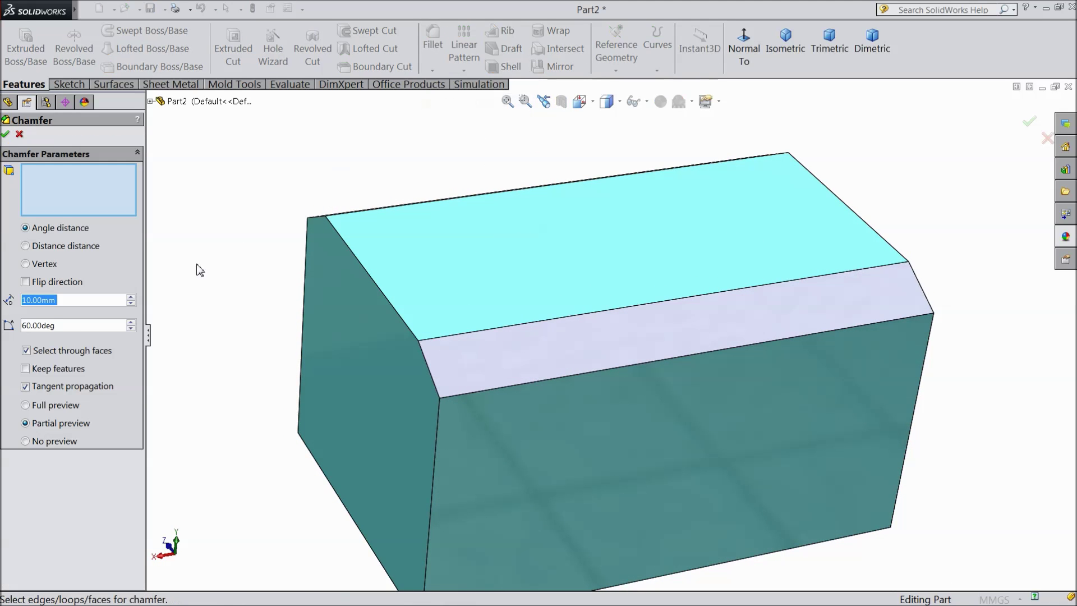
pyautogui.click(25, 265)
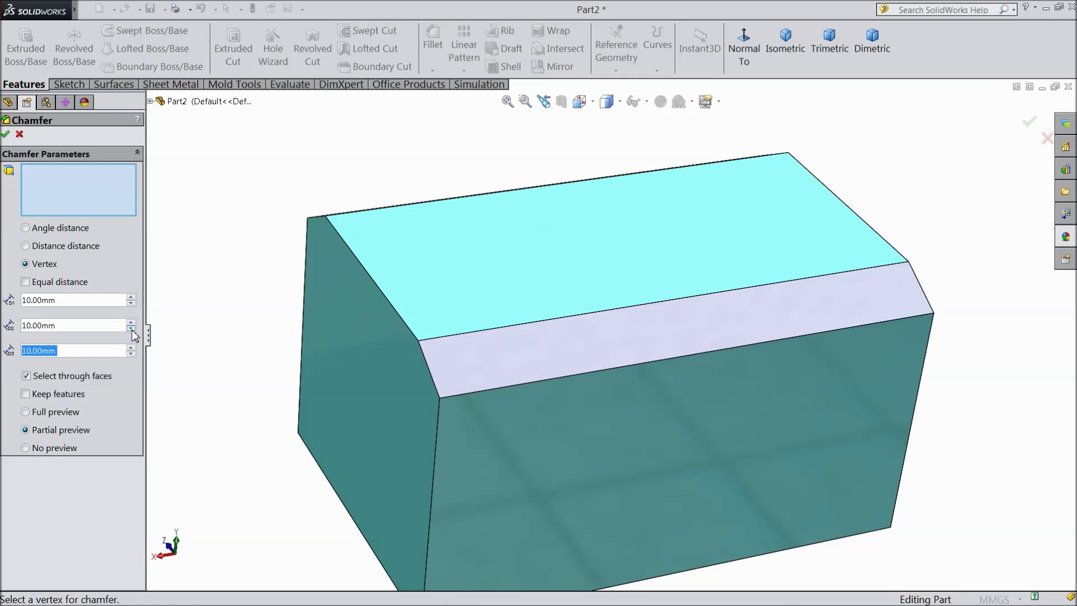
pyautogui.click(130, 322)
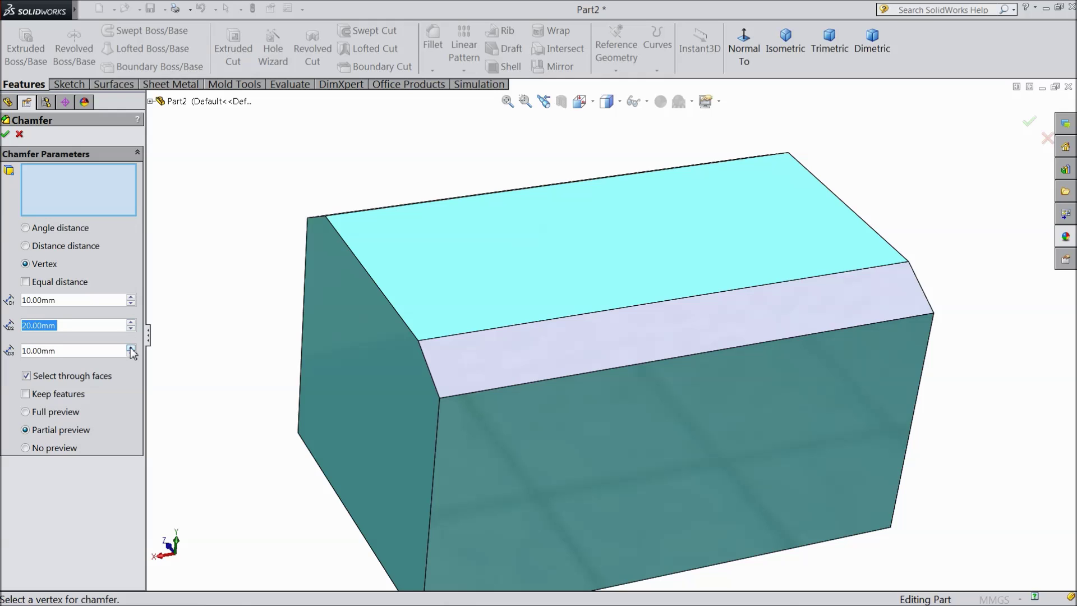
pyautogui.click(130, 348)
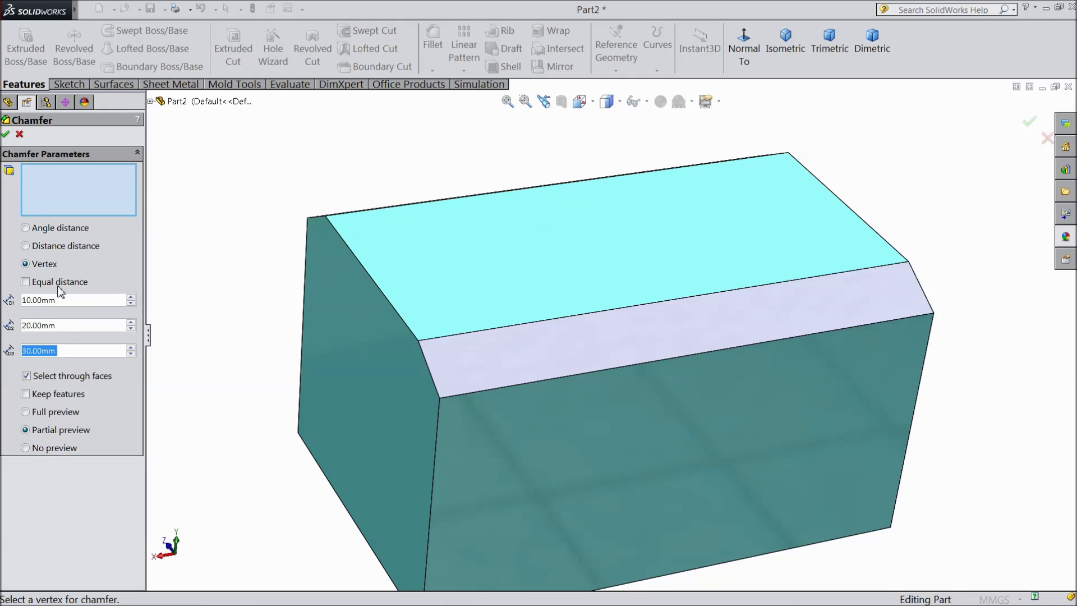
# Step: Select a corner vertex of the block and apply the 10/20/30 mm vertex chamfer
pyautogui.scroll(-2, 173, 338)
pyautogui.moveTo(330, 443); pyautogui.dragTo(482, 298, button='middle')
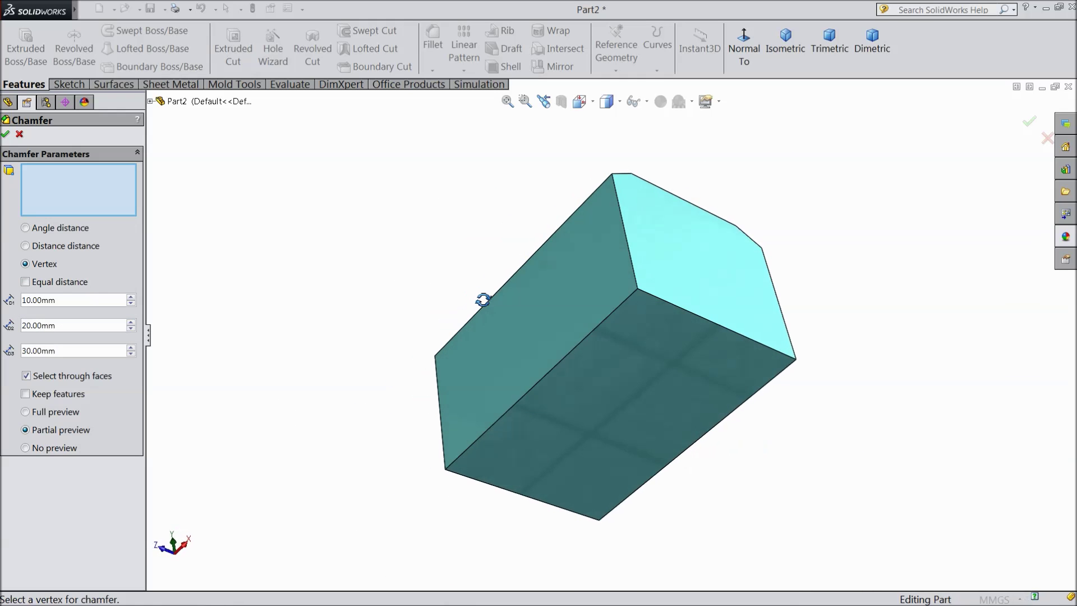
pyautogui.scroll(-4, 651, 302)
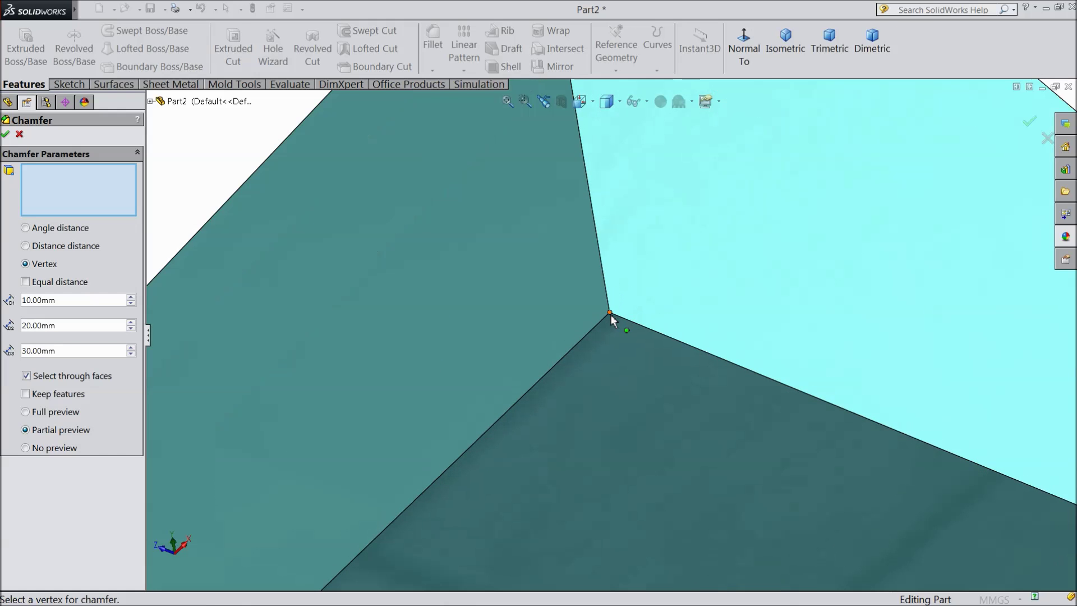
pyautogui.click(612, 319)
pyautogui.scroll(1, 616, 342)
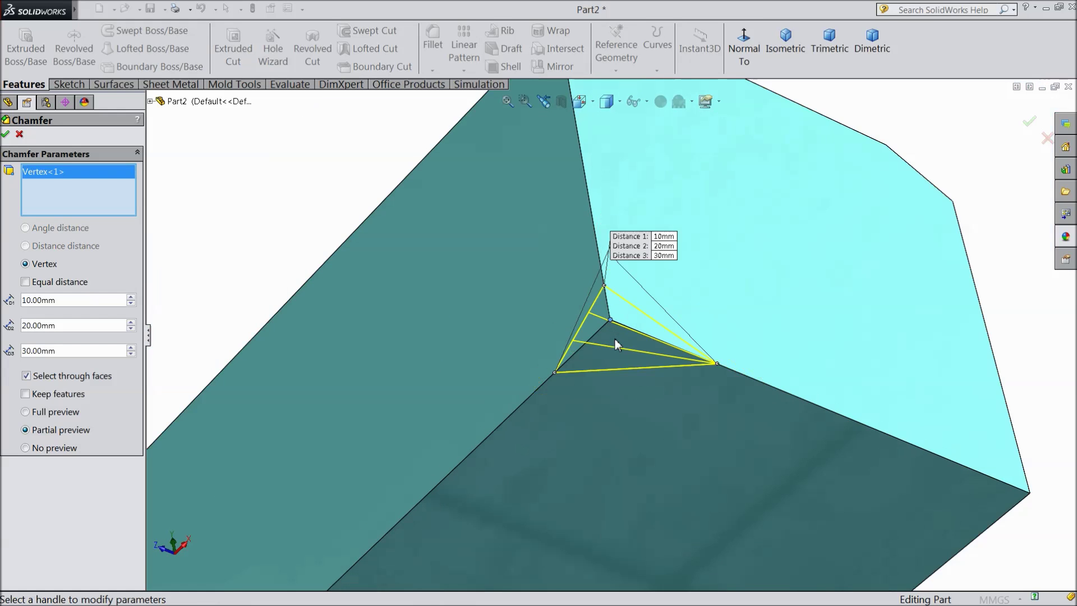
pyautogui.moveTo(711, 300)
pyautogui.mouseDown(button='middle')
pyautogui.moveTo(776, 211)
pyautogui.moveTo(707, 263)
pyautogui.moveTo(714, 283)
pyautogui.mouseUp(button='middle')
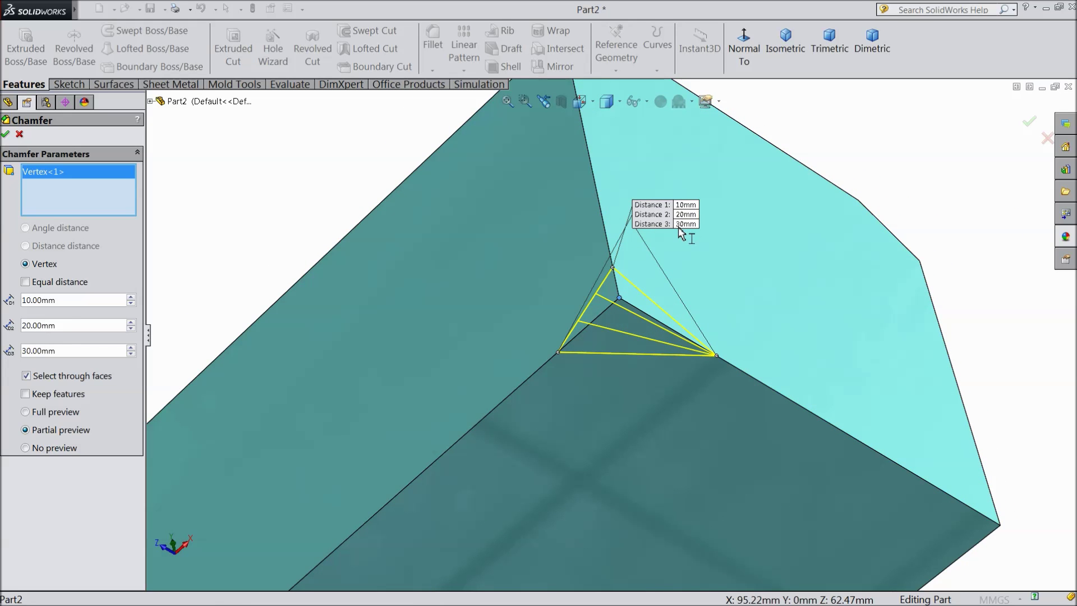
pyautogui.click(5, 135)
# Step: Bevel all edges of the block's top face with an equal-distance 10 mm chamfer
pyautogui.moveTo(507, 354); pyautogui.dragTo(604, 395, button='middle')
pyautogui.moveTo(671, 355); pyautogui.dragTo(577, 336, button='middle')
pyautogui.scroll(3, 508, 355)
pyautogui.scroll(-2, 506, 355)
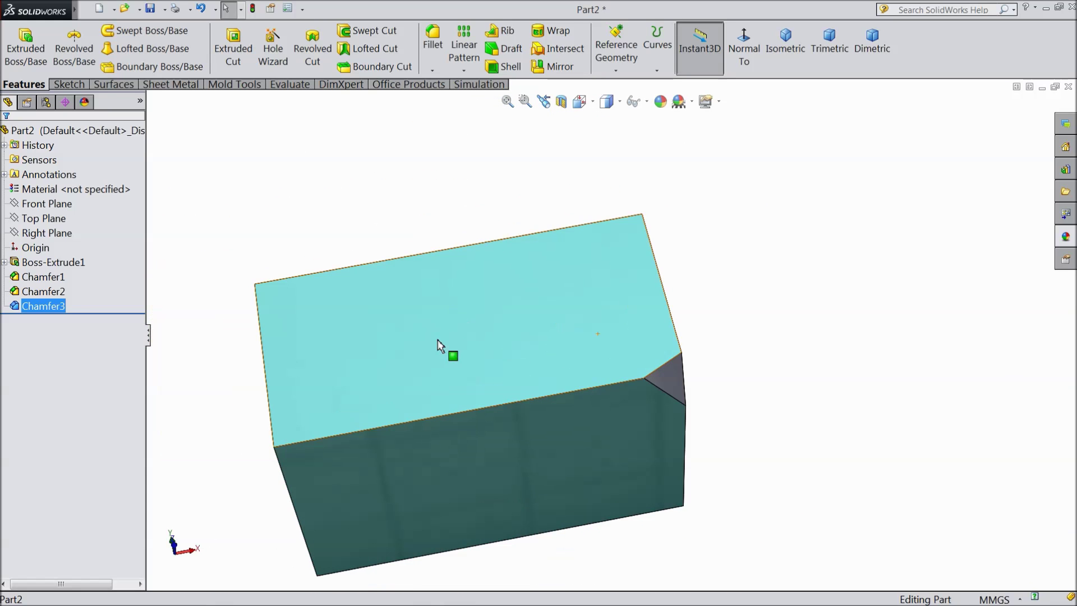
pyautogui.click(431, 70)
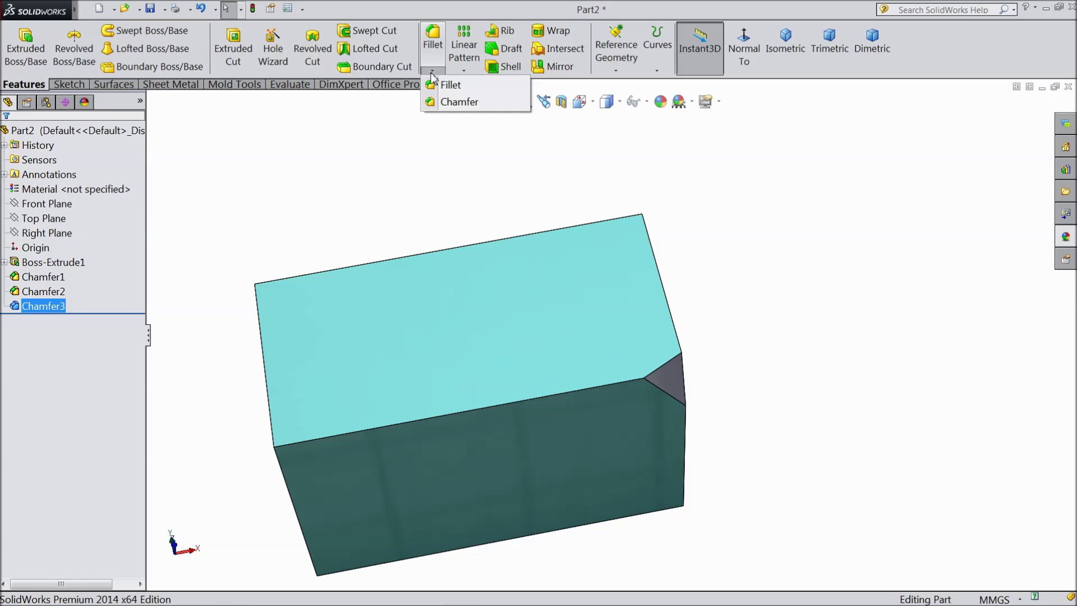
pyautogui.click(443, 101)
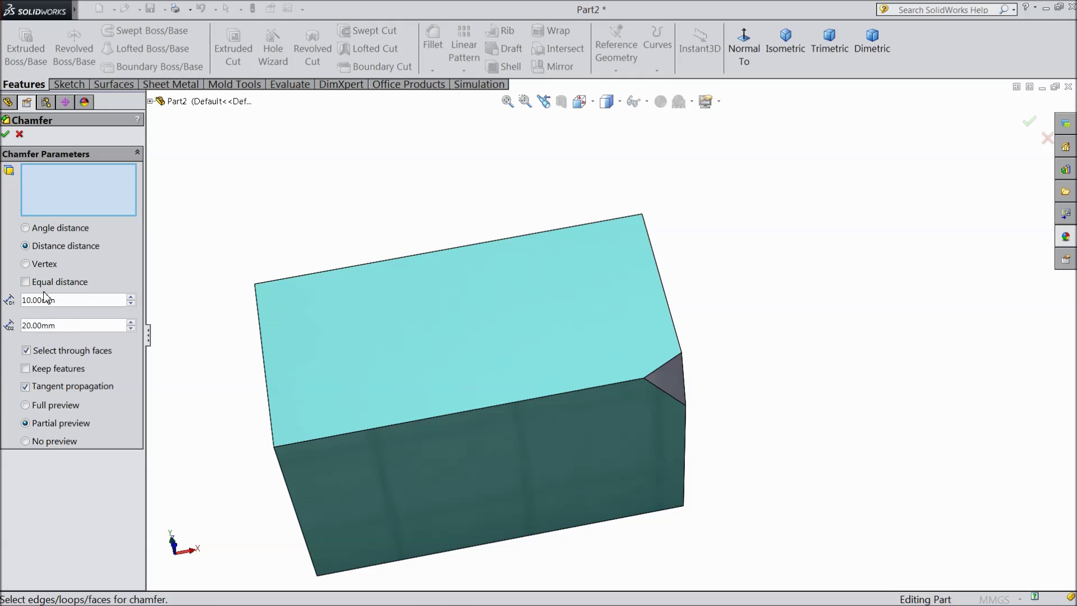
pyautogui.click(25, 281)
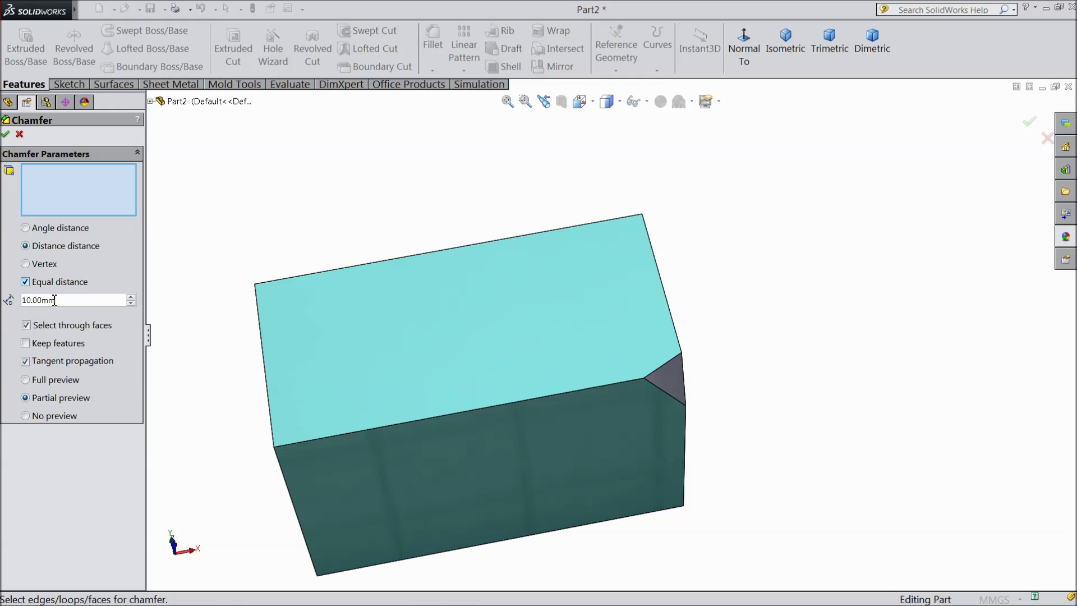
pyautogui.moveTo(422, 320); pyautogui.dragTo(386, 283, button='middle')
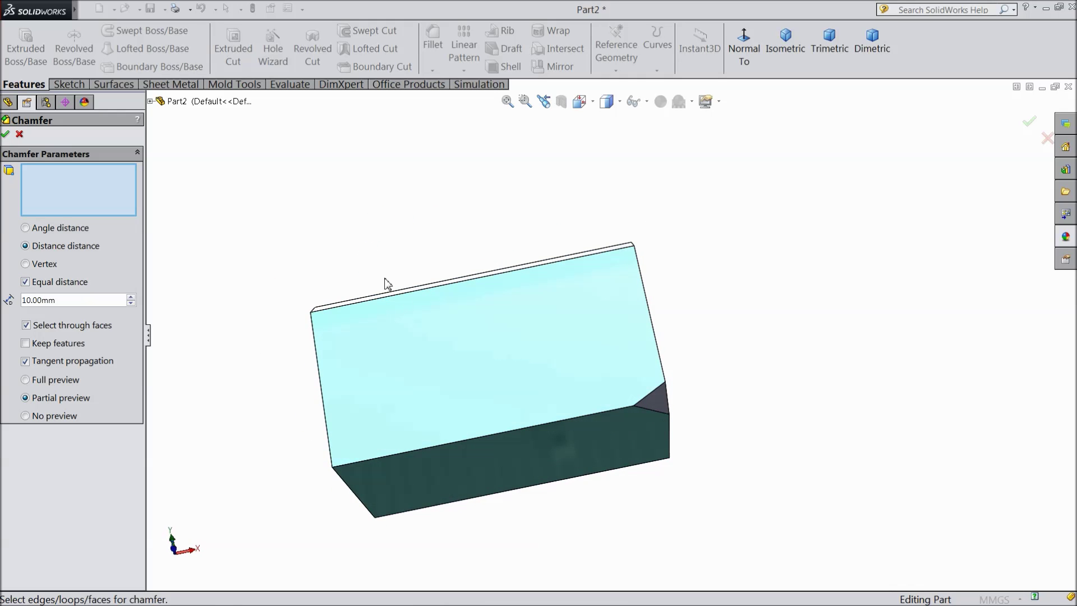
pyautogui.click(472, 383)
pyautogui.scroll(-3, 476, 384)
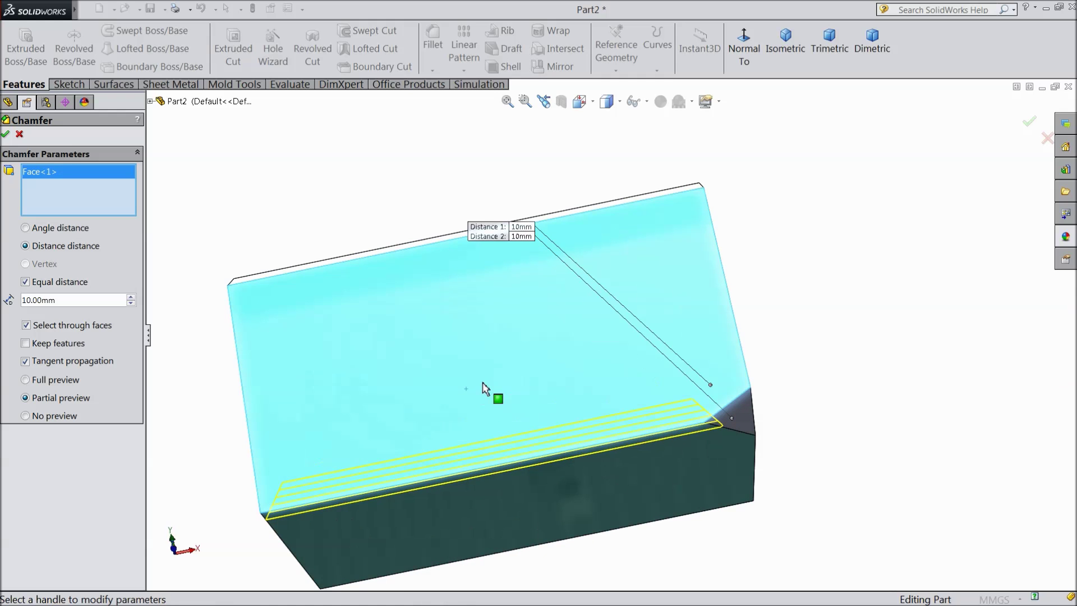
pyautogui.click(6, 135)
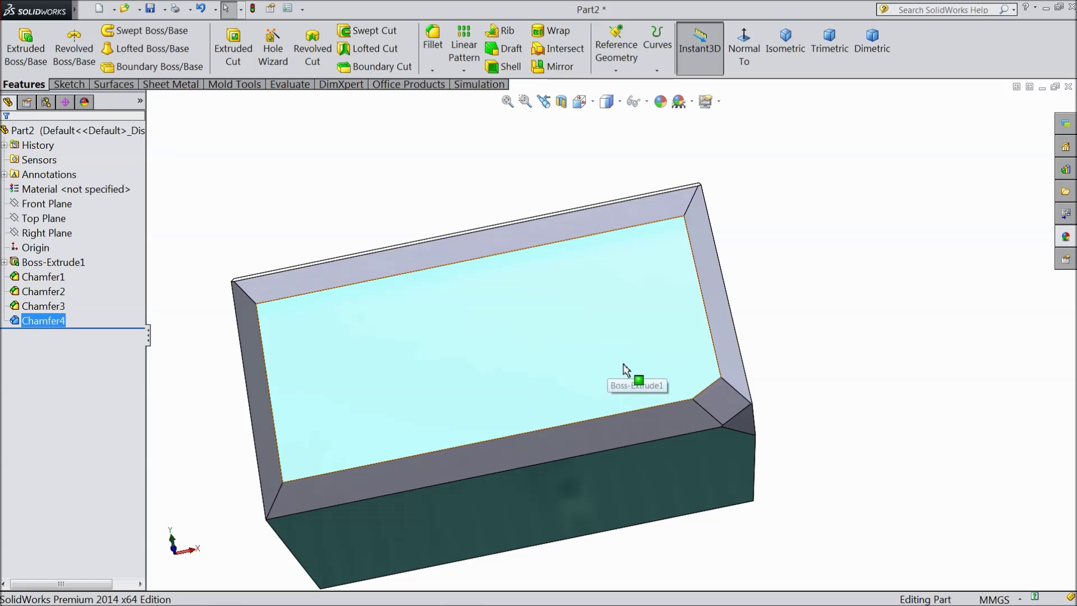
# Step: Start an angle-distance chamfer at 10 mm and 45° on a large face of the block
pyautogui.scroll(2, 626, 370)
pyautogui.moveTo(752, 346); pyautogui.dragTo(762, 242, button='middle')
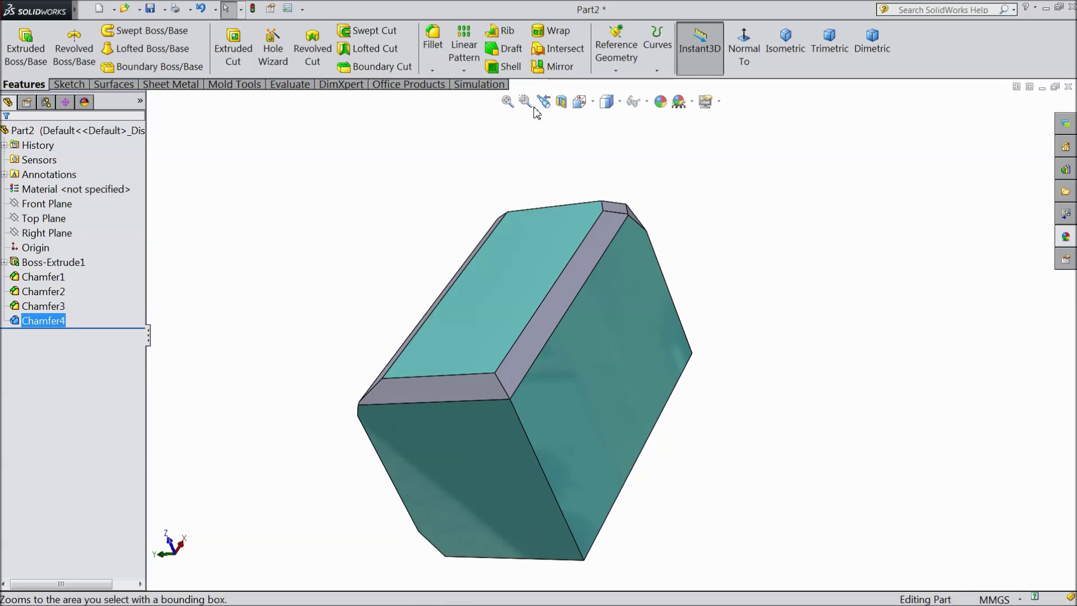
pyautogui.click(432, 70)
pyautogui.click(443, 102)
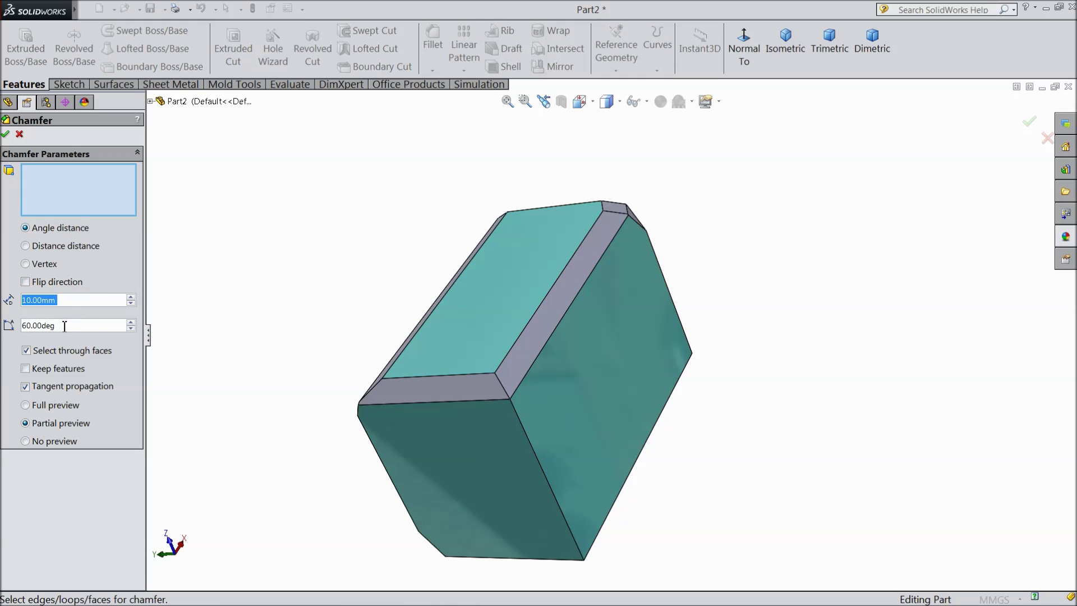
pyautogui.moveTo(62, 325); pyautogui.dragTo(14, 315)
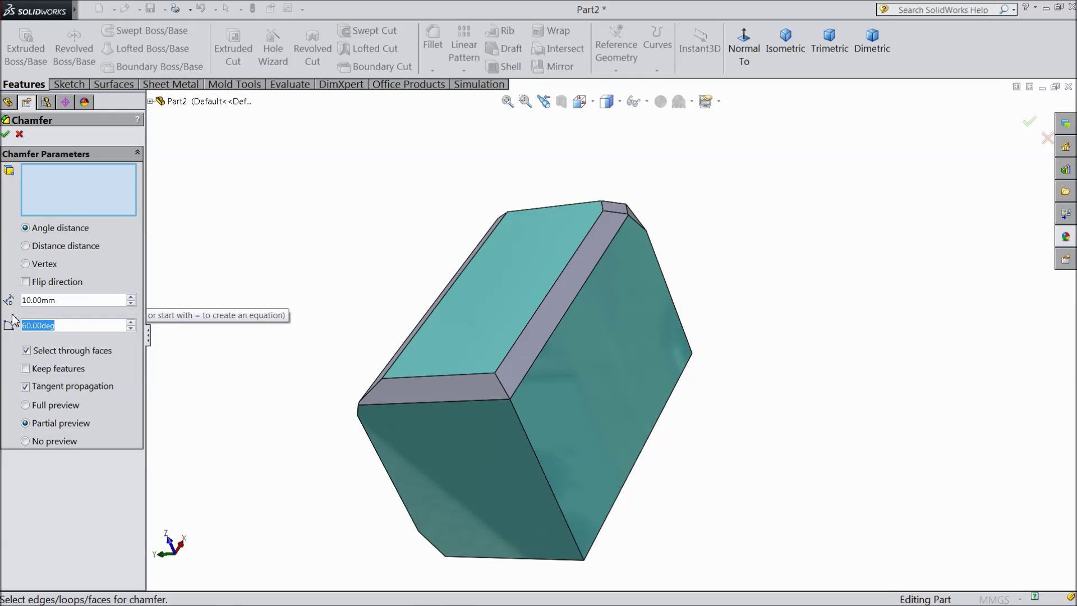
pyautogui.write('45')
pyautogui.press('Return')
pyautogui.moveTo(359, 408); pyautogui.dragTo(277, 339, button='middle')
pyautogui.click(522, 374)
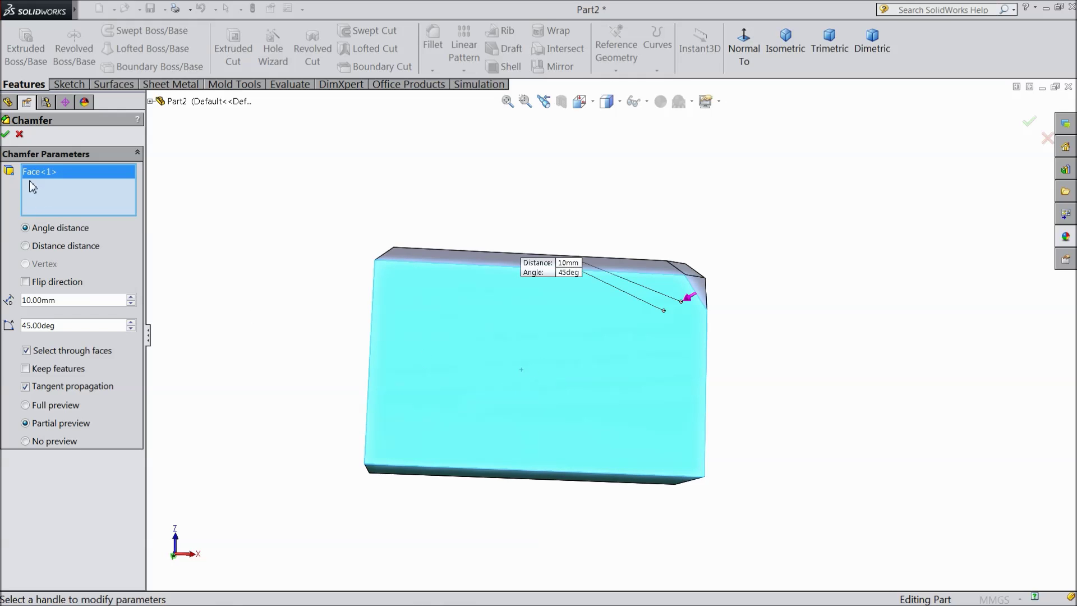
pyautogui.click(5, 135)
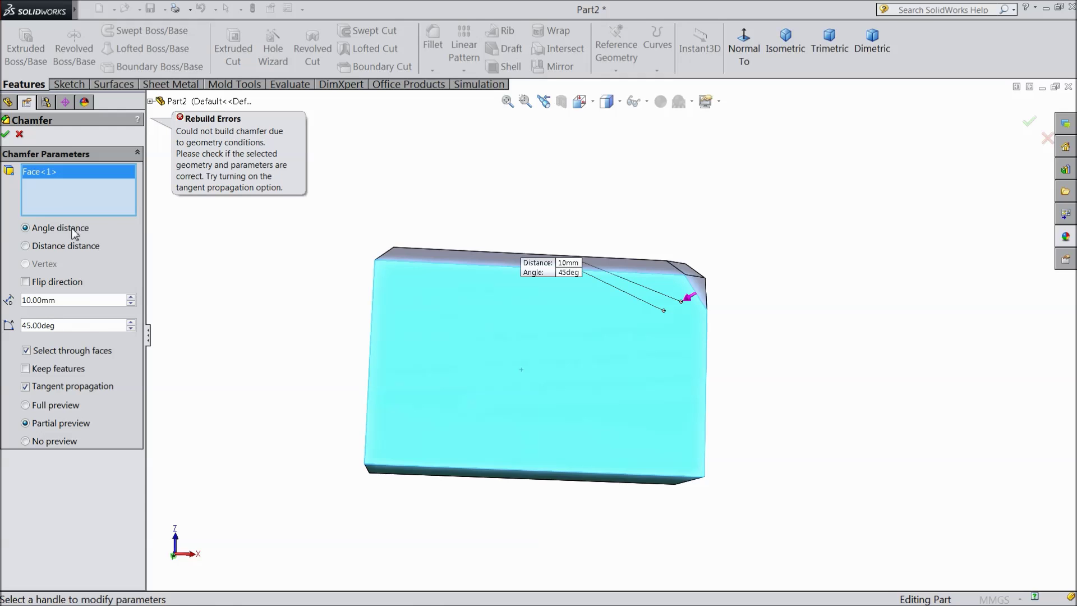
# Step: Replace the failing face with the bottom face and apply the 45° chamfer
pyautogui.rightClick(54, 179)
pyautogui.click(78, 202)
pyautogui.moveTo(233, 325); pyautogui.dragTo(396, 281, button='middle')
pyautogui.click(508, 373)
pyautogui.moveTo(515, 406); pyautogui.dragTo(503, 348, button='middle')
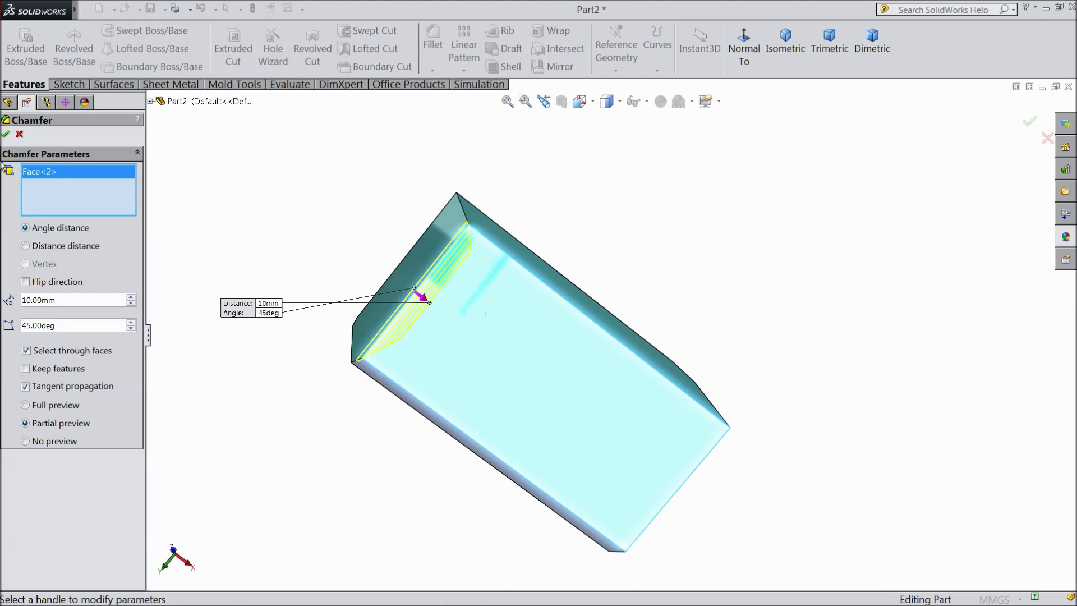
pyautogui.click(5, 134)
pyautogui.moveTo(323, 287); pyautogui.dragTo(419, 368, button='middle')
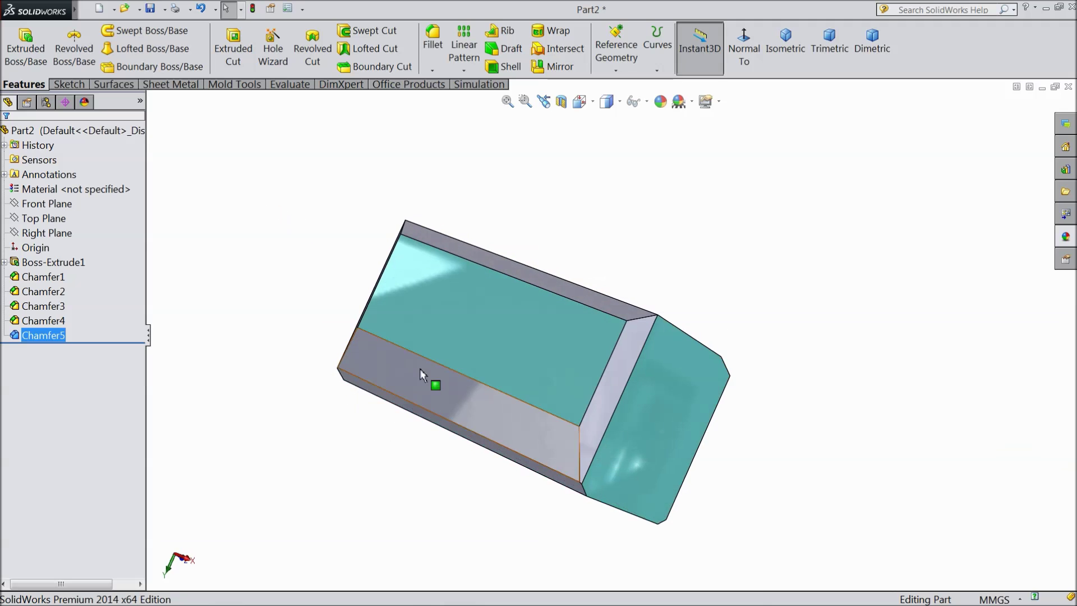
pyautogui.scroll(-2, 488, 364)
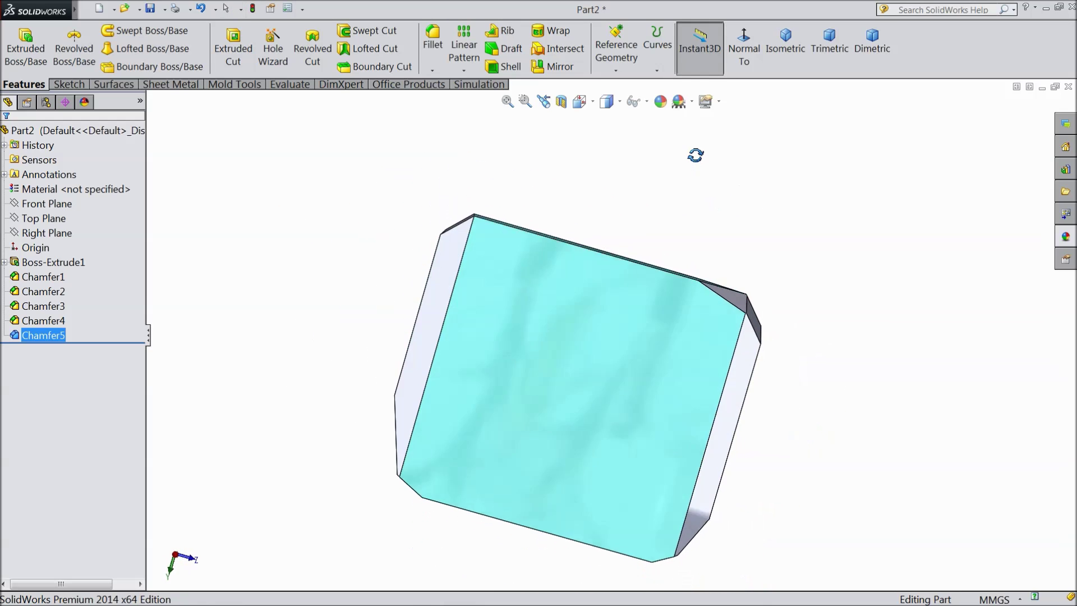